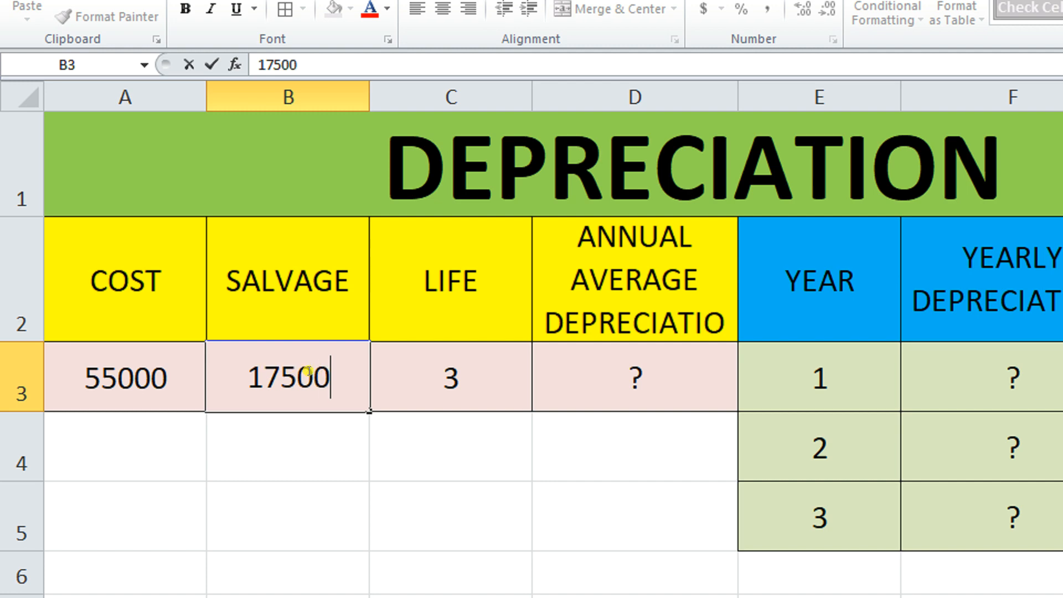
Finish entering 17500 as the salvage value in B3 and review the cost, salvage and life cells in row 3
key(BackSpace)
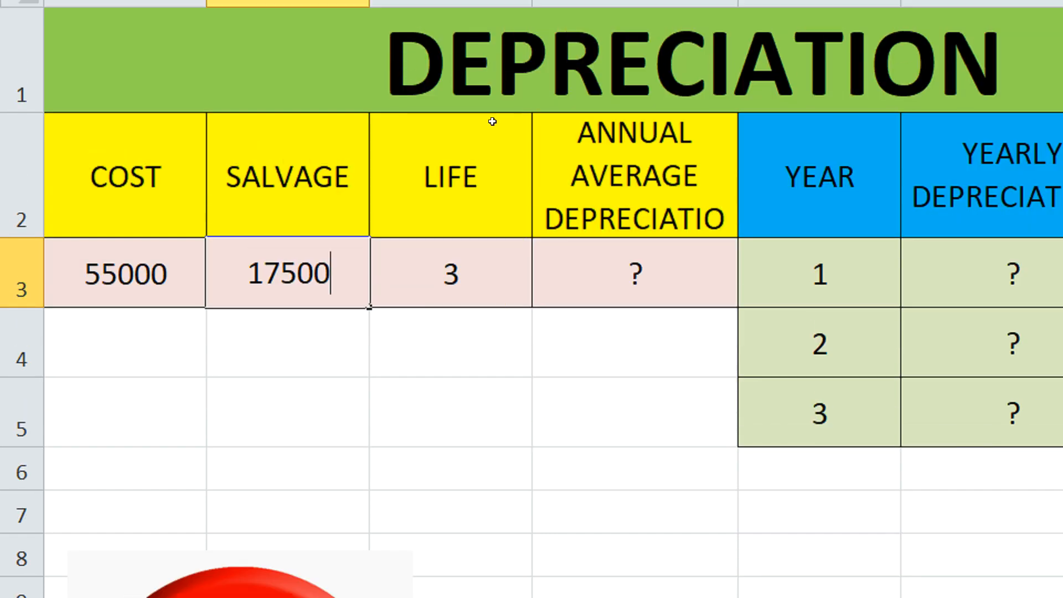
click(477, 156)
click(486, 224)
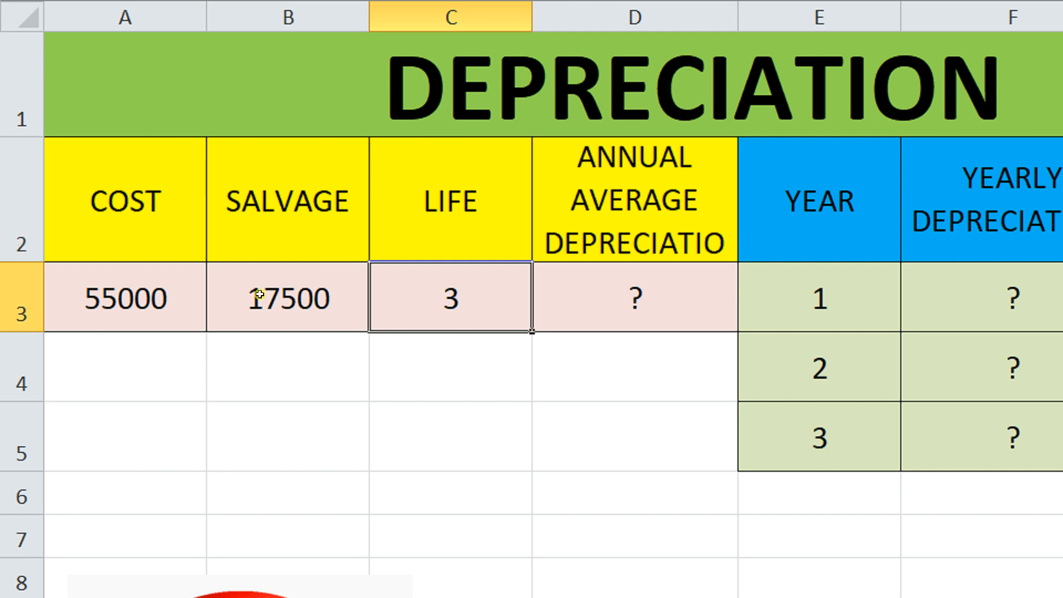
click(297, 297)
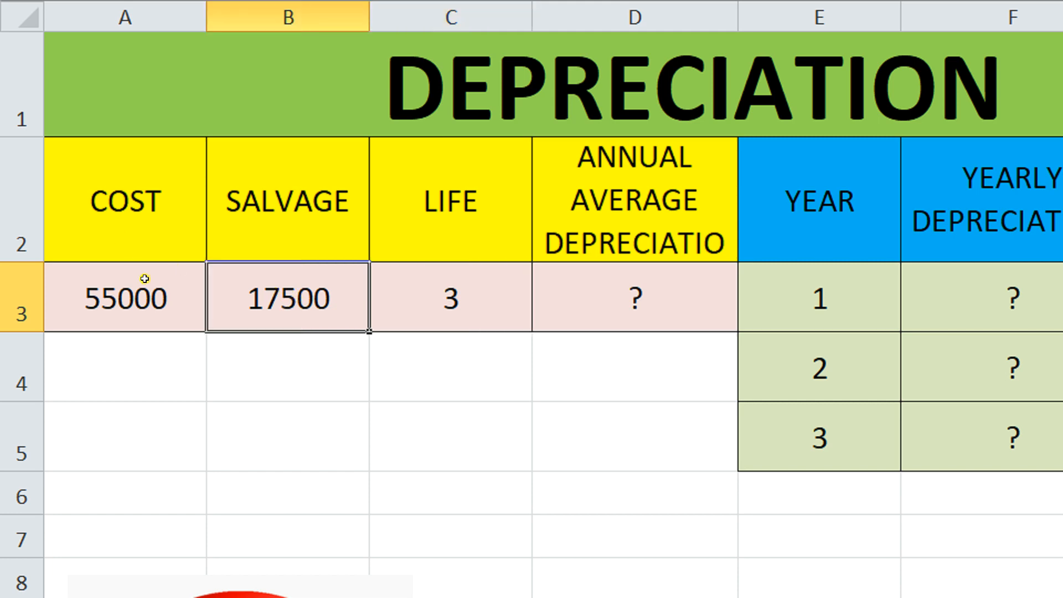
click(121, 304)
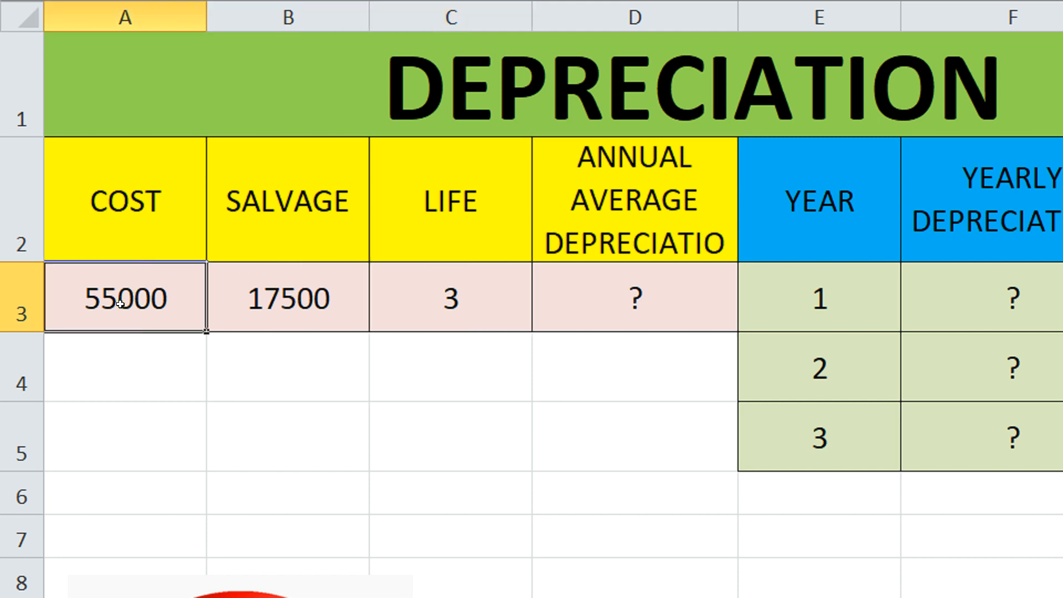
click(437, 199)
click(435, 294)
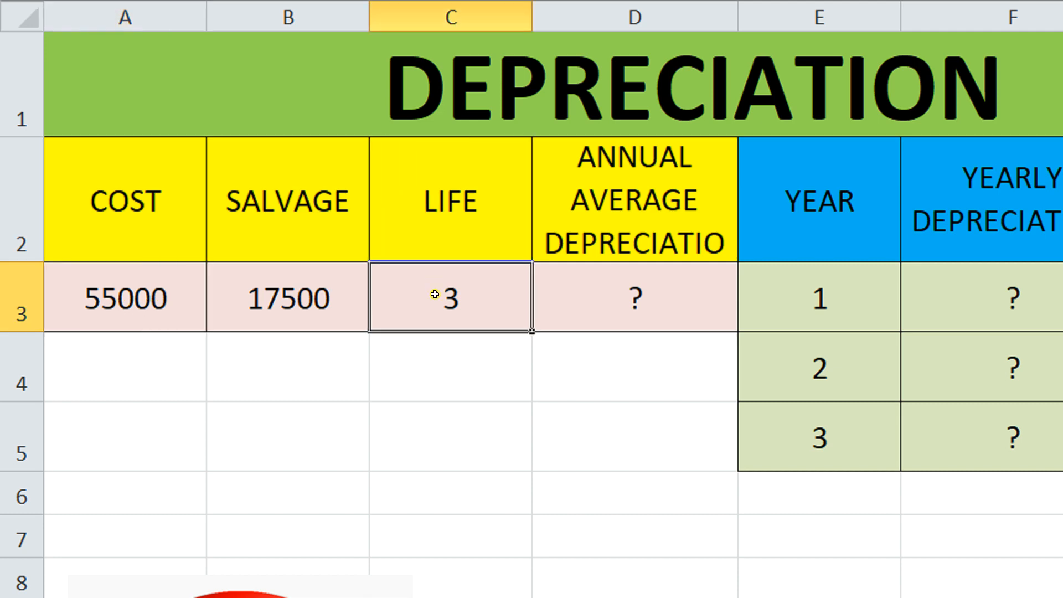
click(307, 302)
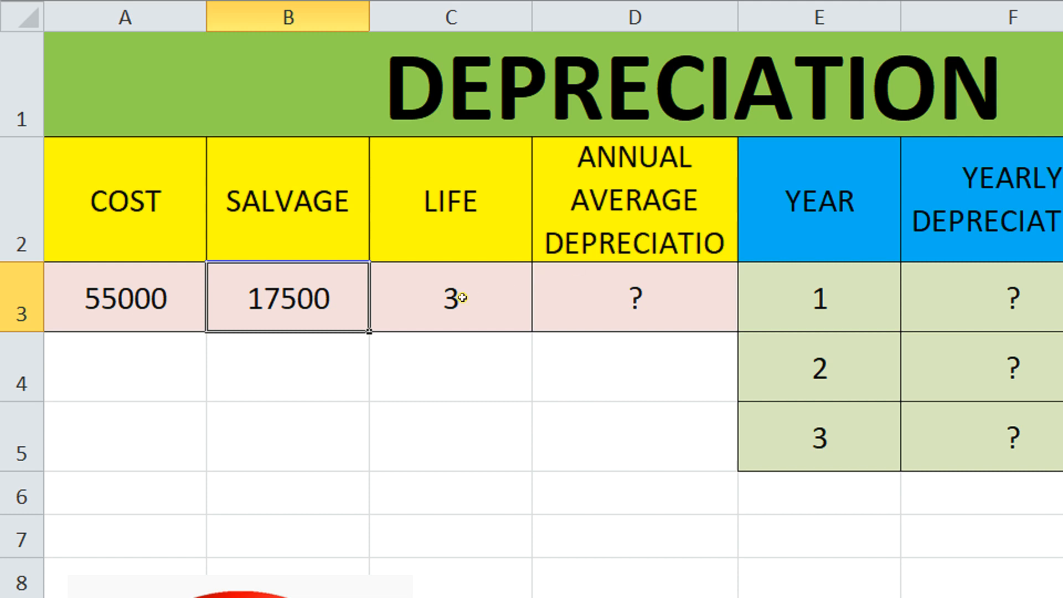
Enter the straight-line depreciation formula =SLN(A3,B3,C3) directly in cell D3 under the annual average depreciation heading
click(651, 297)
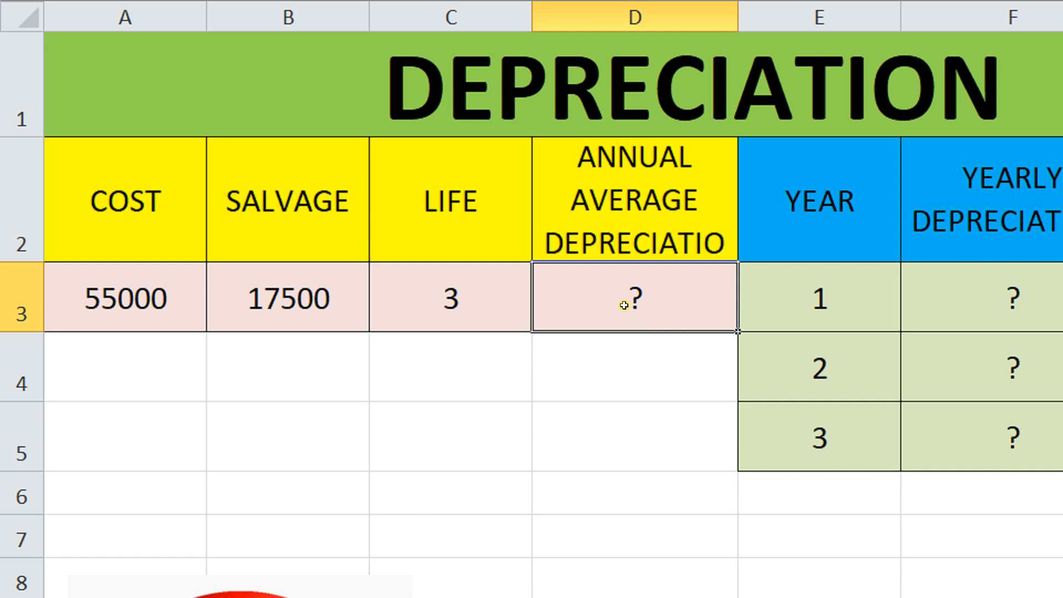
text(=)
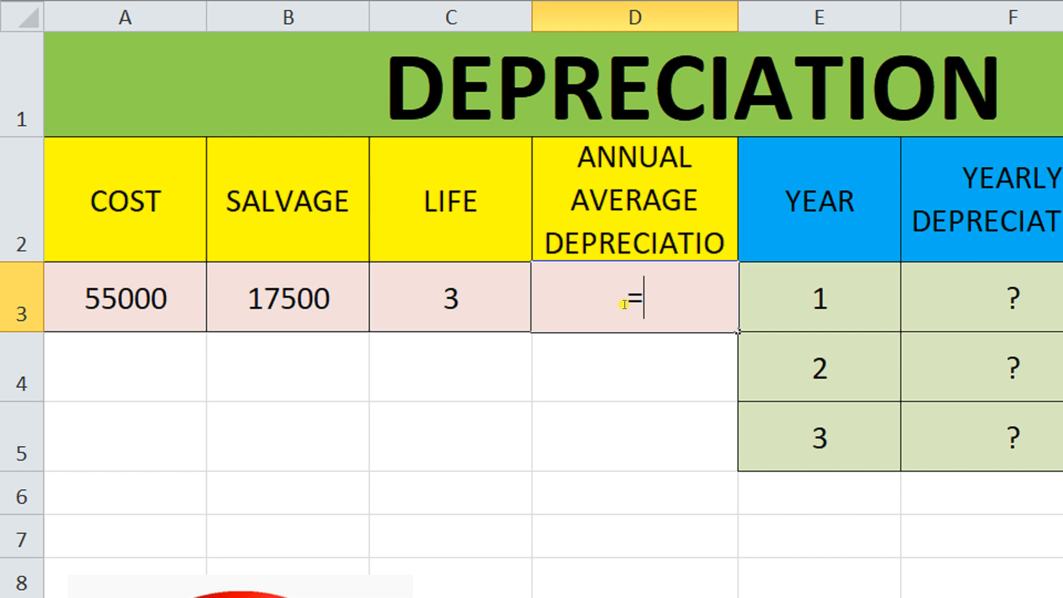
text(sln)
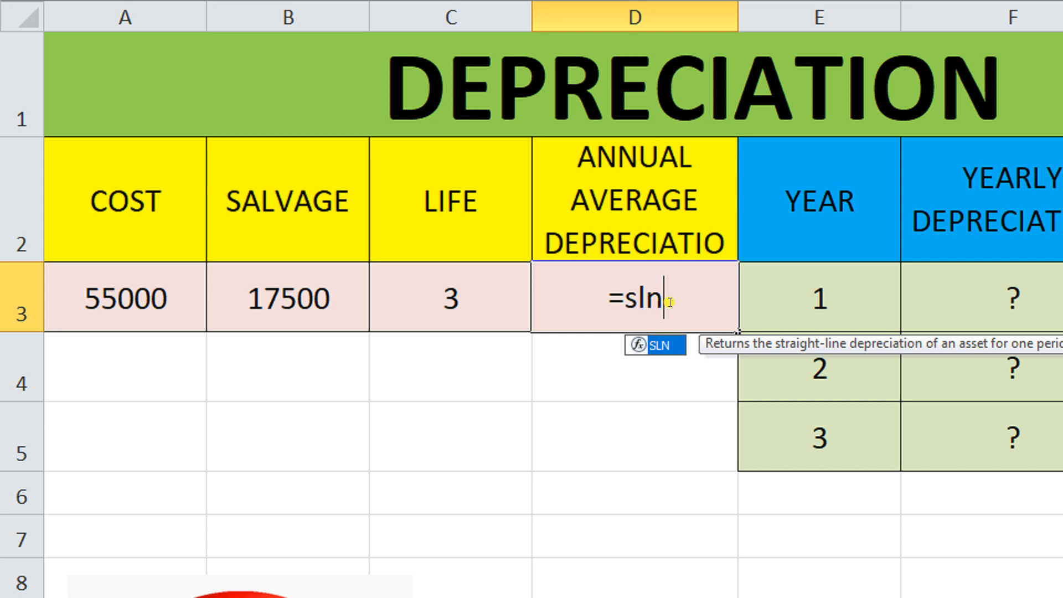
key(Tab)
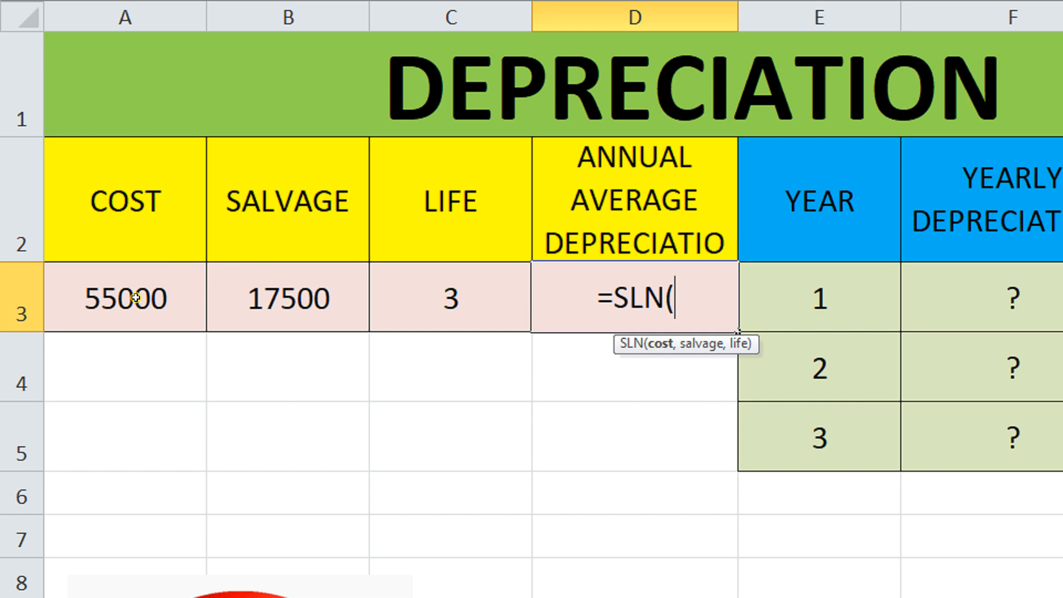
click(154, 306)
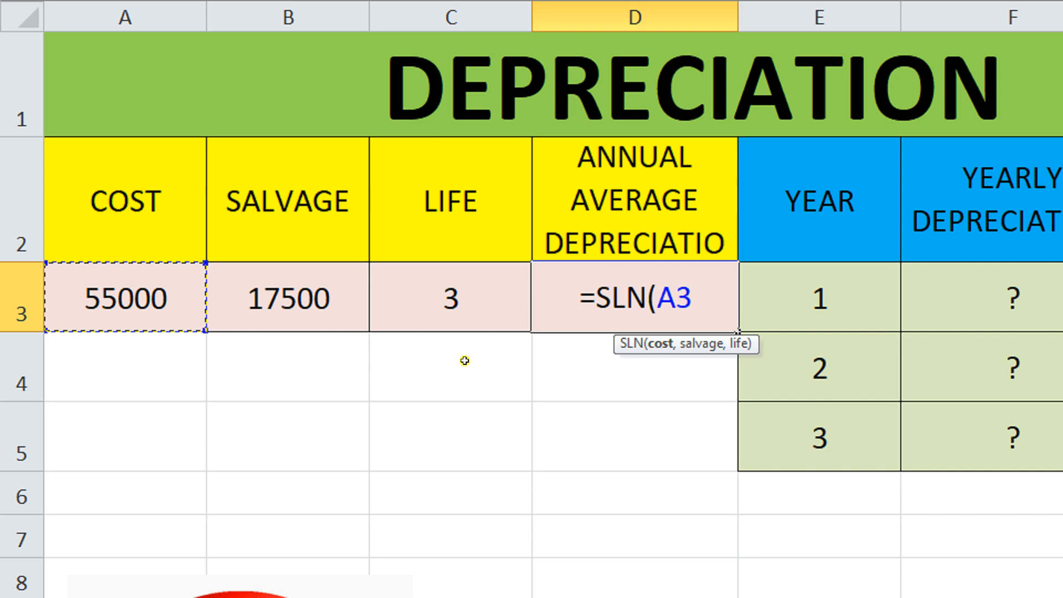
text(,)
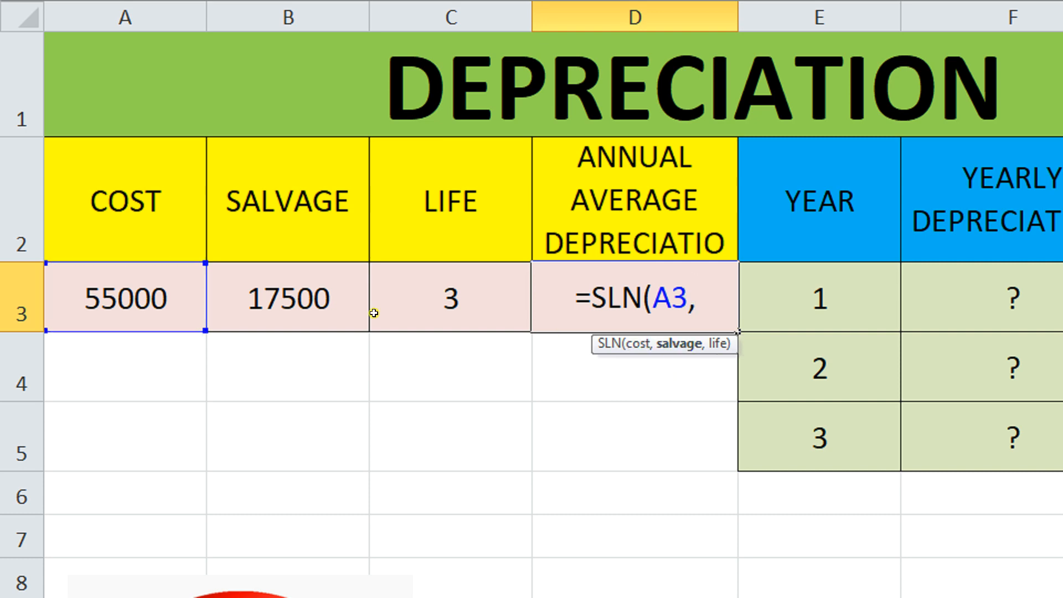
click(291, 298)
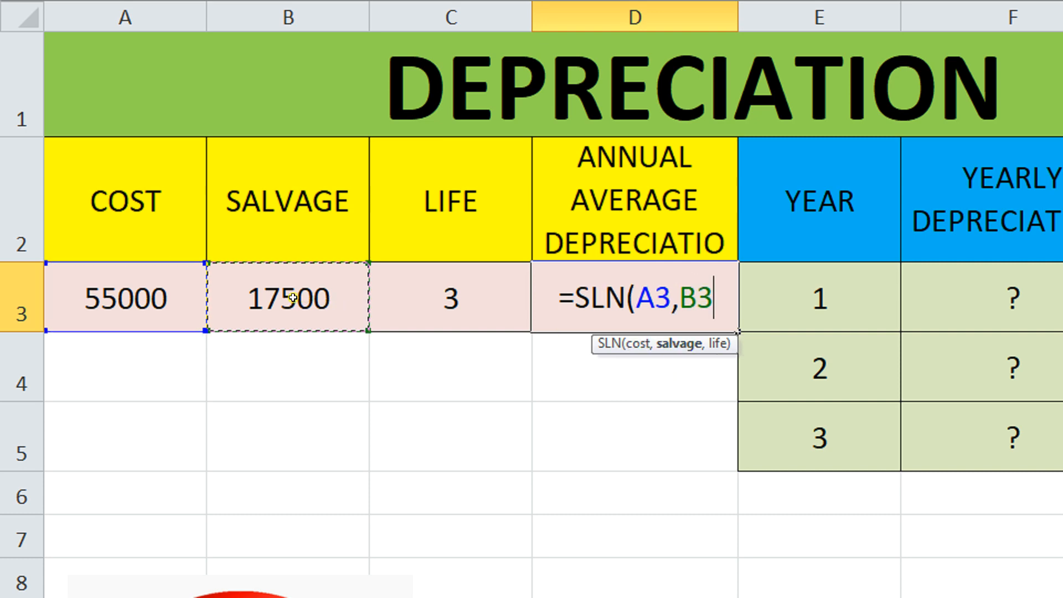
text(,)
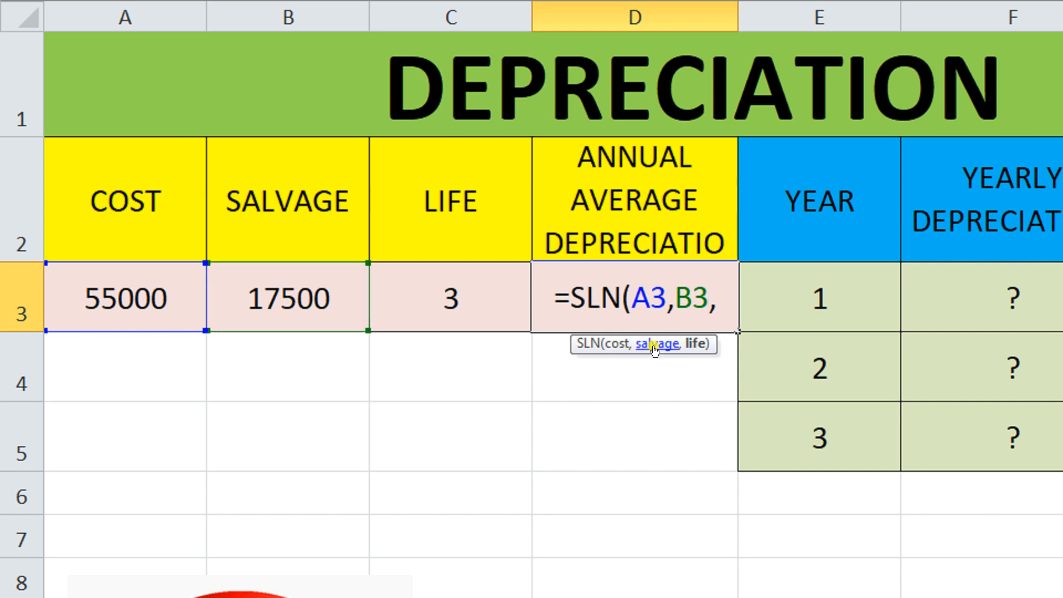
click(449, 298)
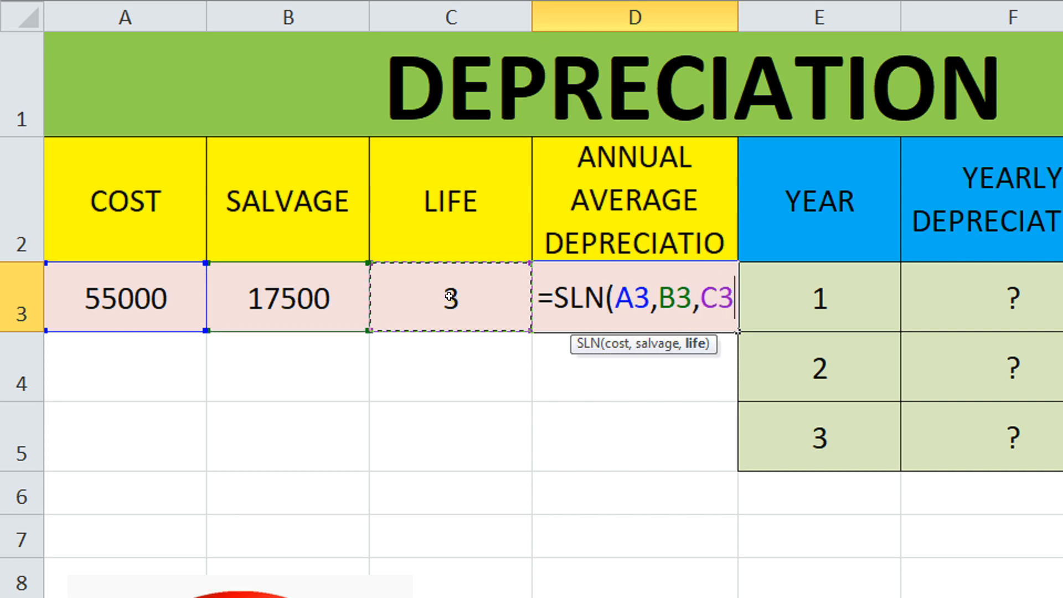
text())
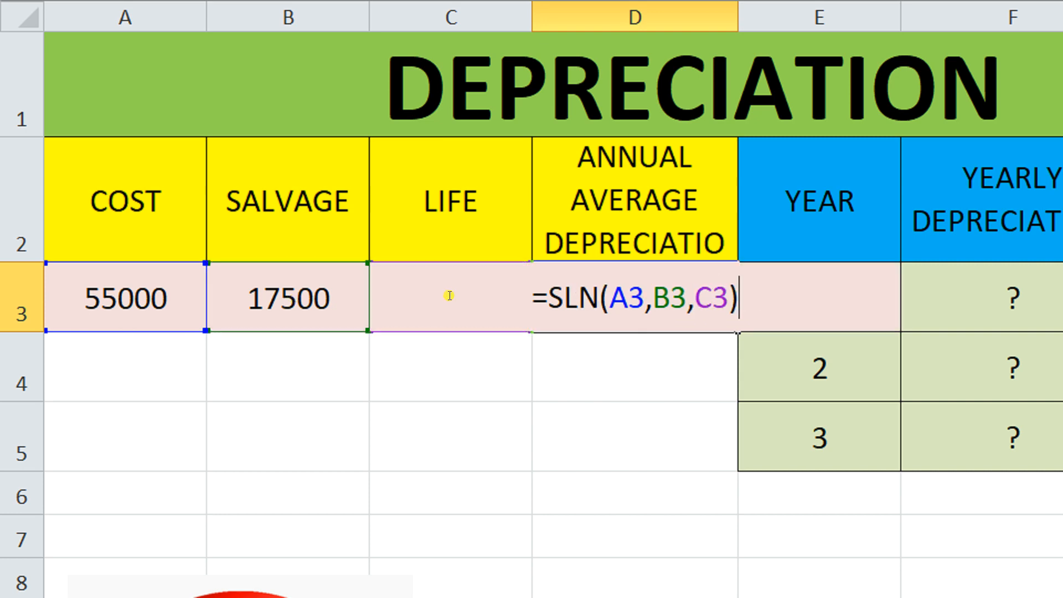
key(Return)
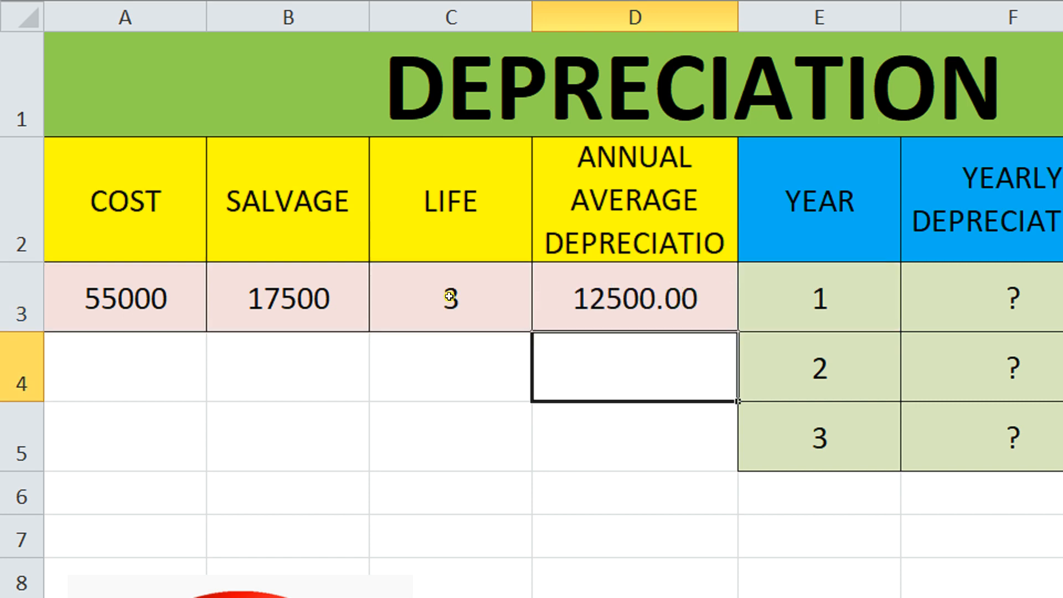
Start a new SLN function in D3, open its Function Arguments dialog and place the dialog clear of the row 3 values
click(654, 298)
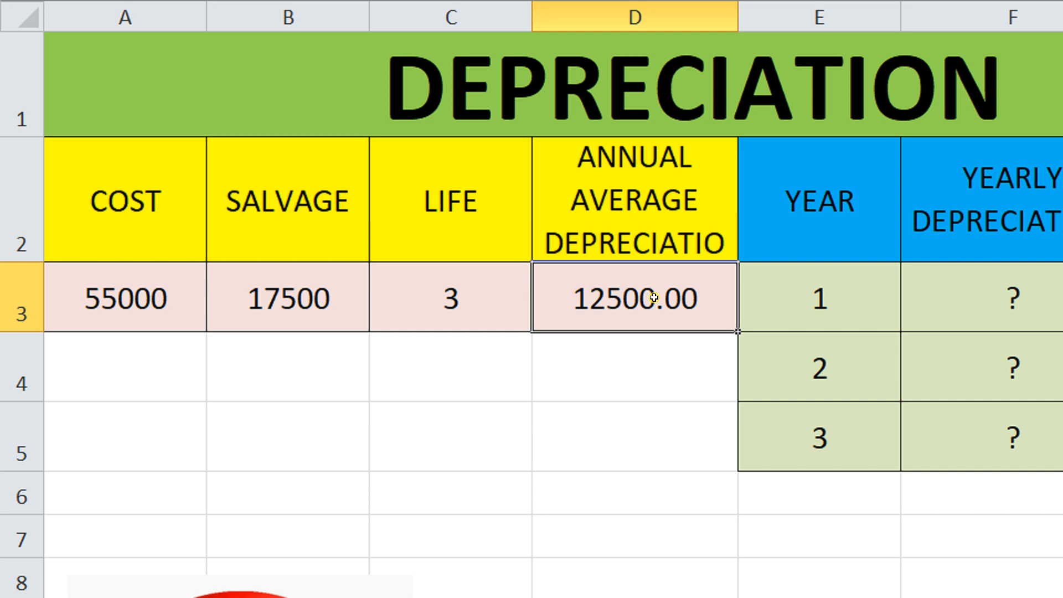
text(=)
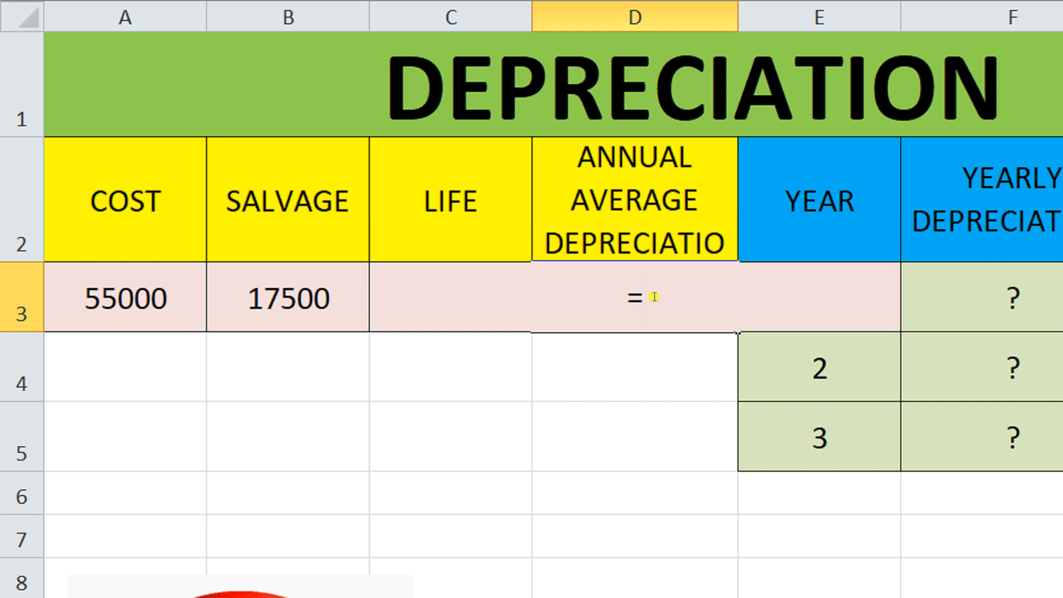
text(sln)
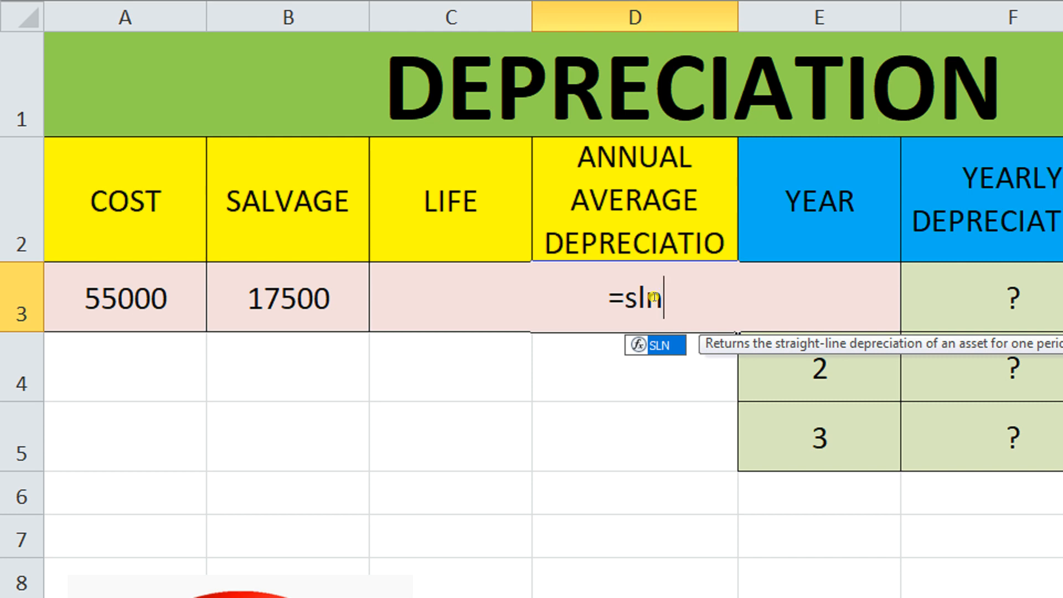
key(ctrl+a)
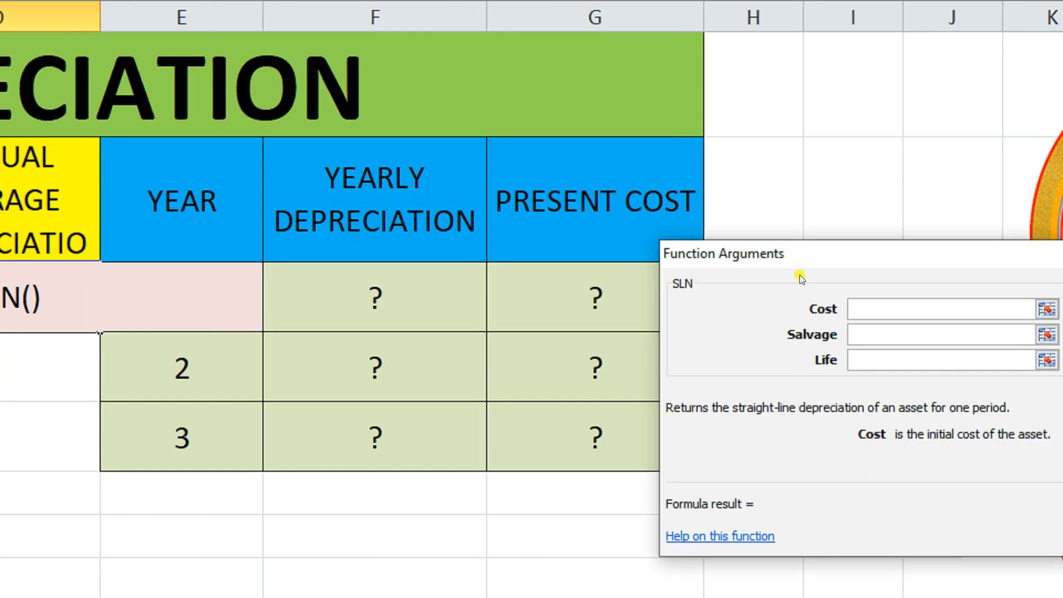
drag(800, 254, 479, 277)
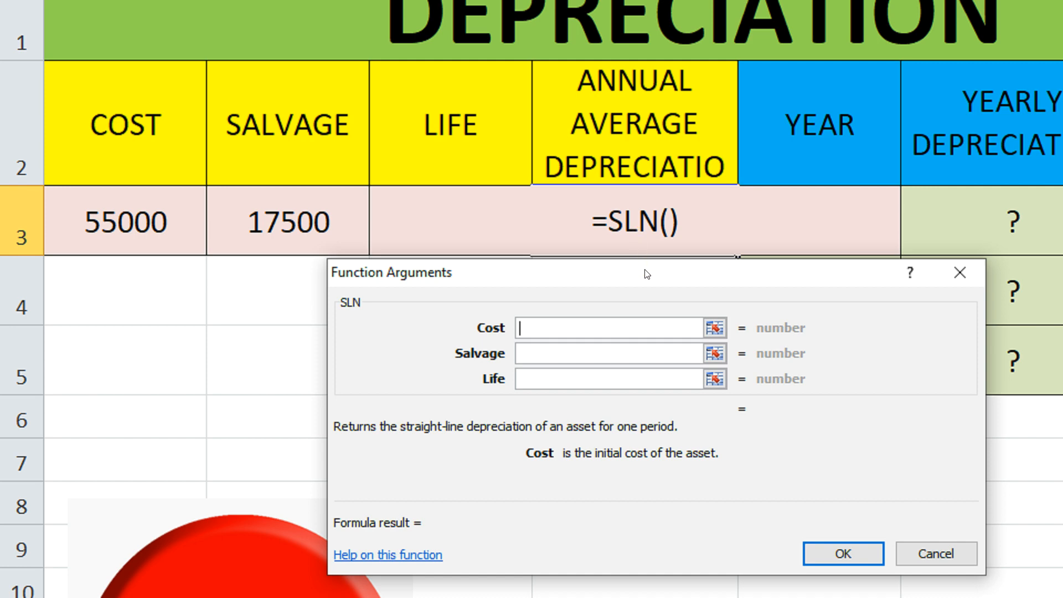
drag(647, 273, 652, 268)
Set the SLN arguments to A3 for Cost, B3 for Salvage and C3 for Life, and insert the function in D3
click(549, 316)
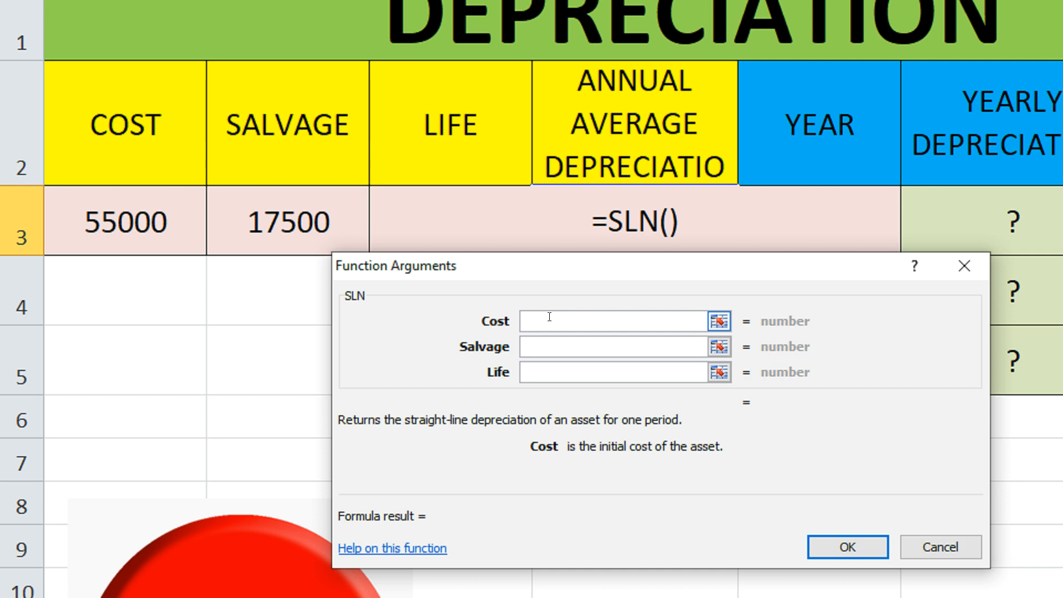
click(547, 312)
click(133, 217)
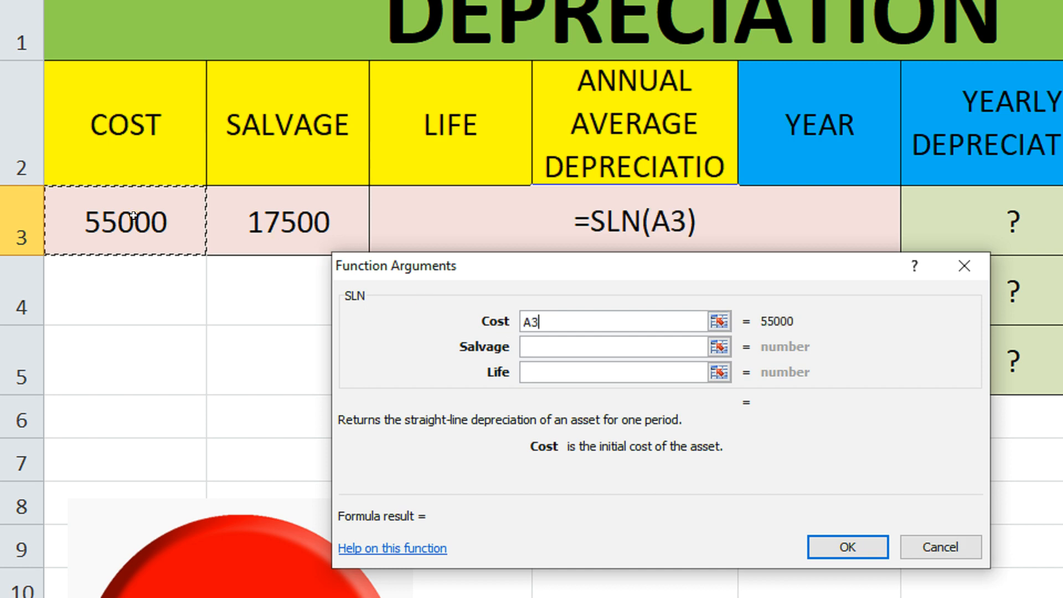
click(552, 342)
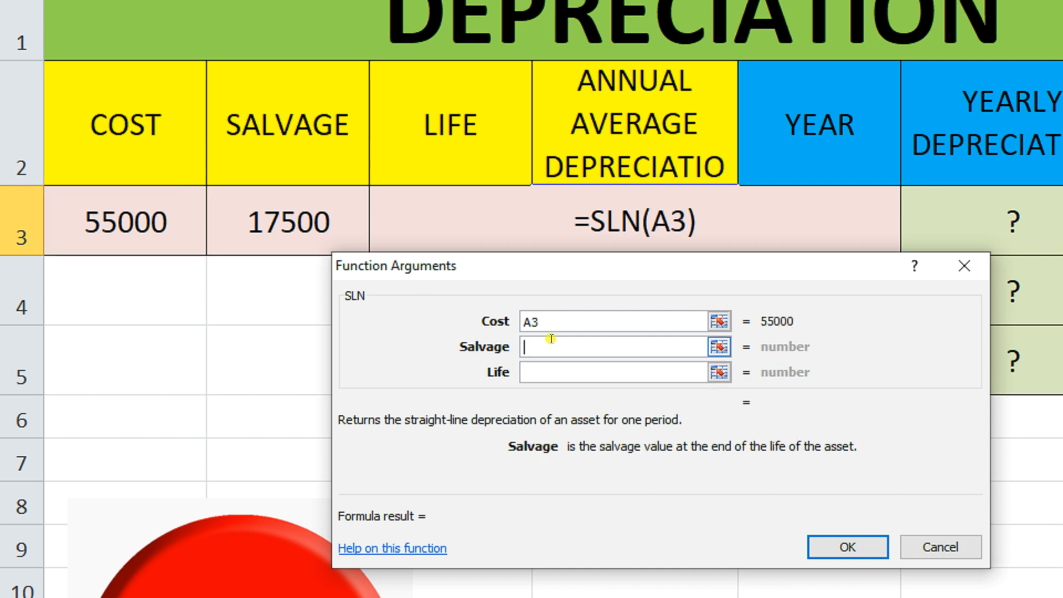
click(298, 222)
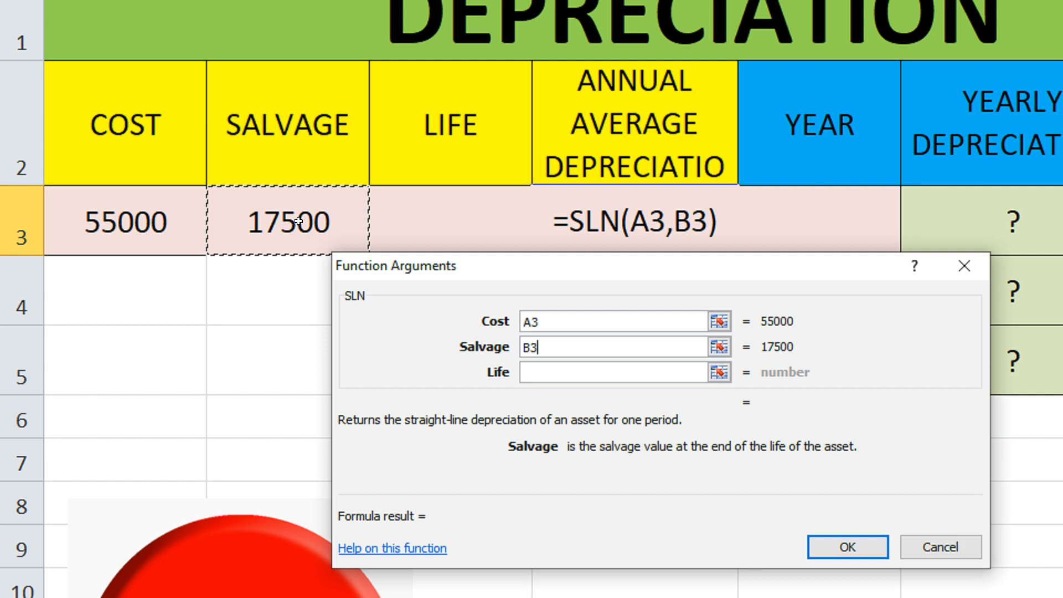
click(595, 370)
click(458, 220)
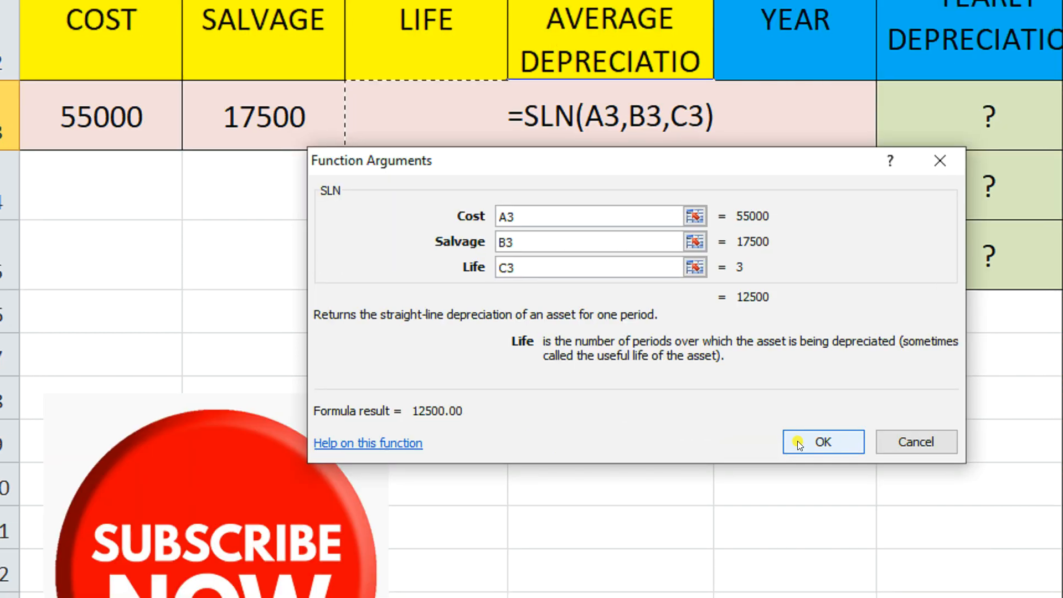
click(799, 443)
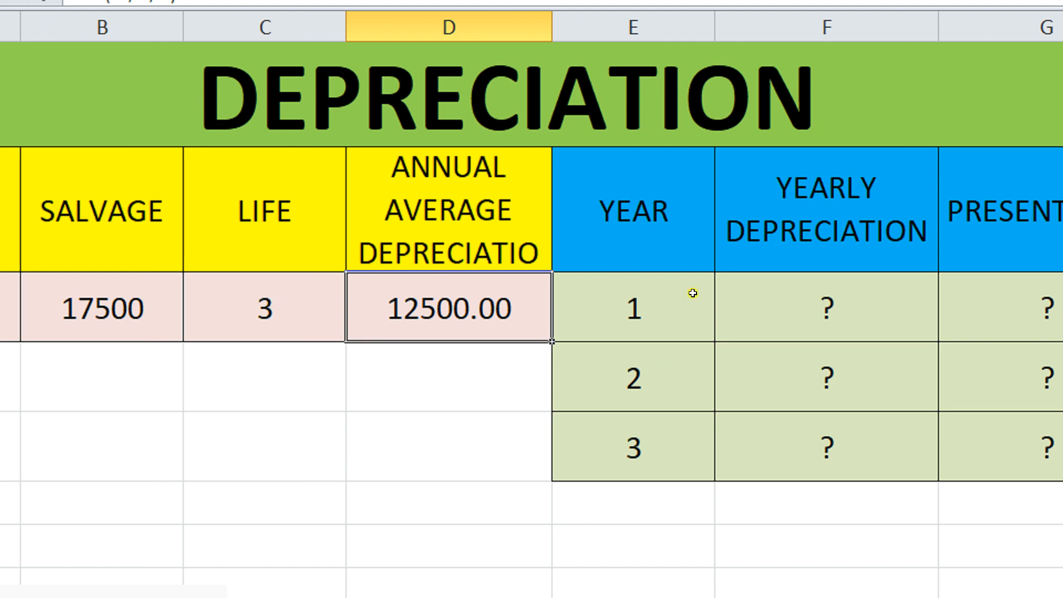
Review the year, yearly depreciation and present cost cells for years 1 to 3 in E3:G5
click(666, 304)
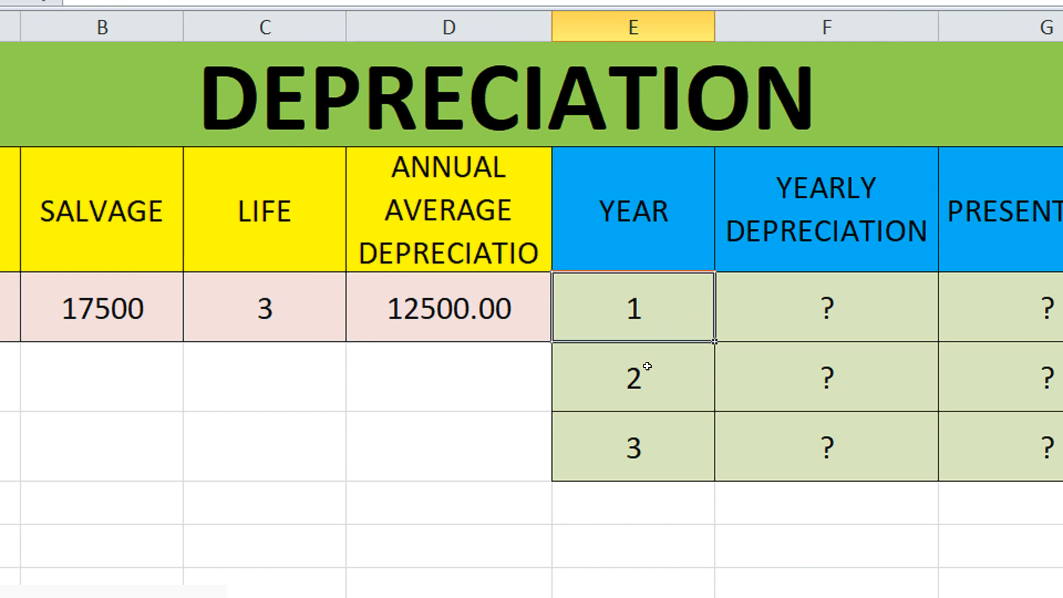
click(639, 370)
click(642, 438)
click(612, 296)
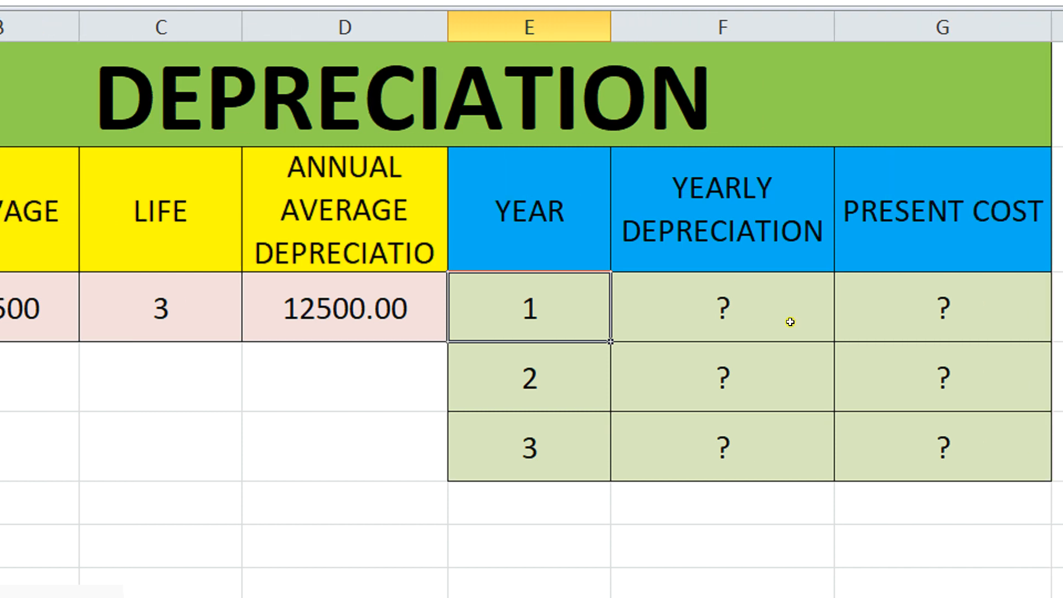
click(773, 307)
click(550, 297)
click(740, 309)
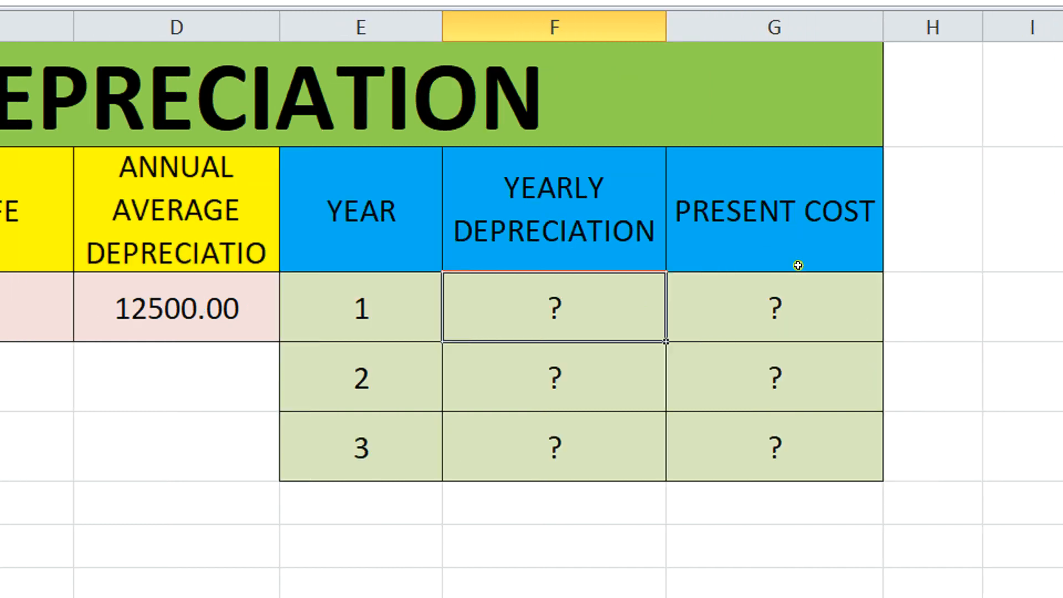
click(755, 304)
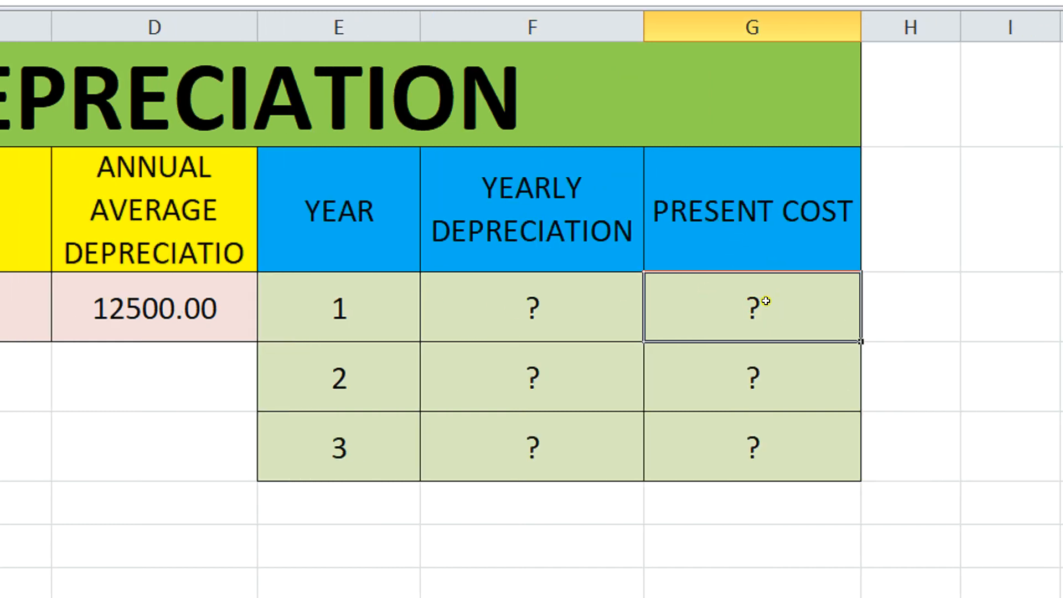
click(366, 369)
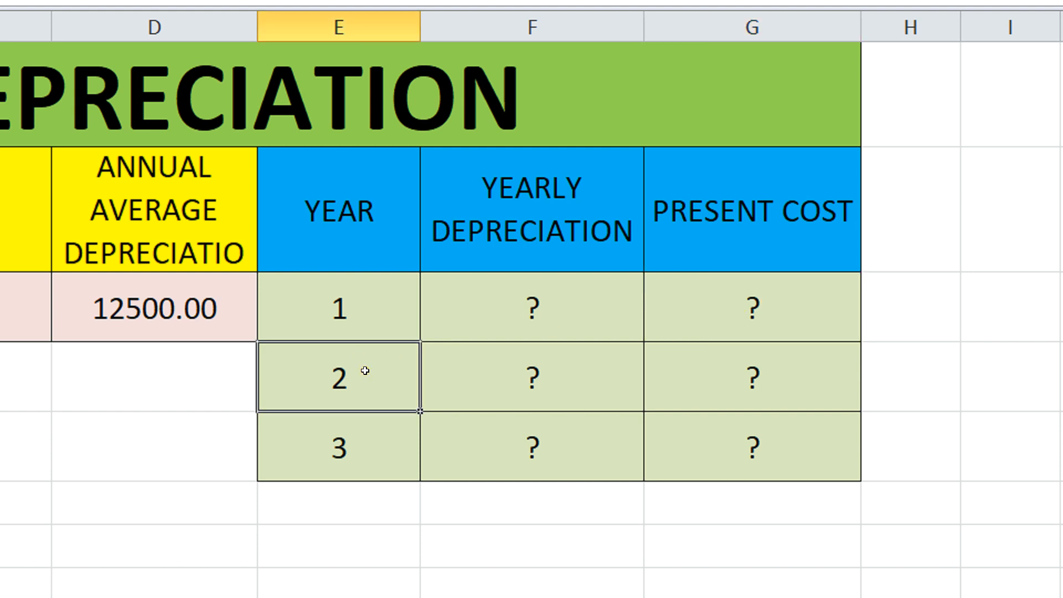
click(519, 379)
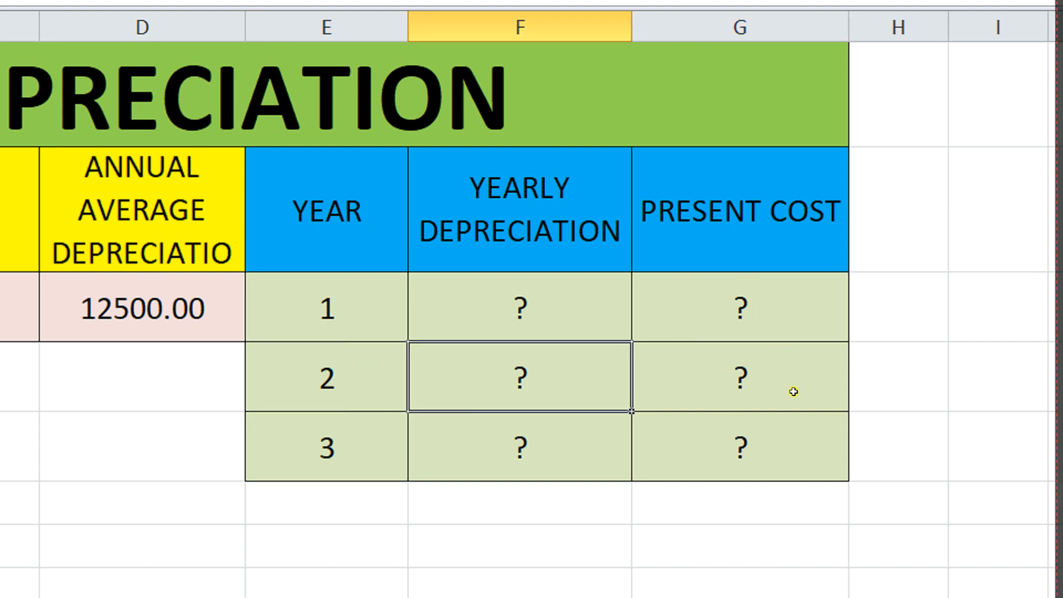
click(771, 382)
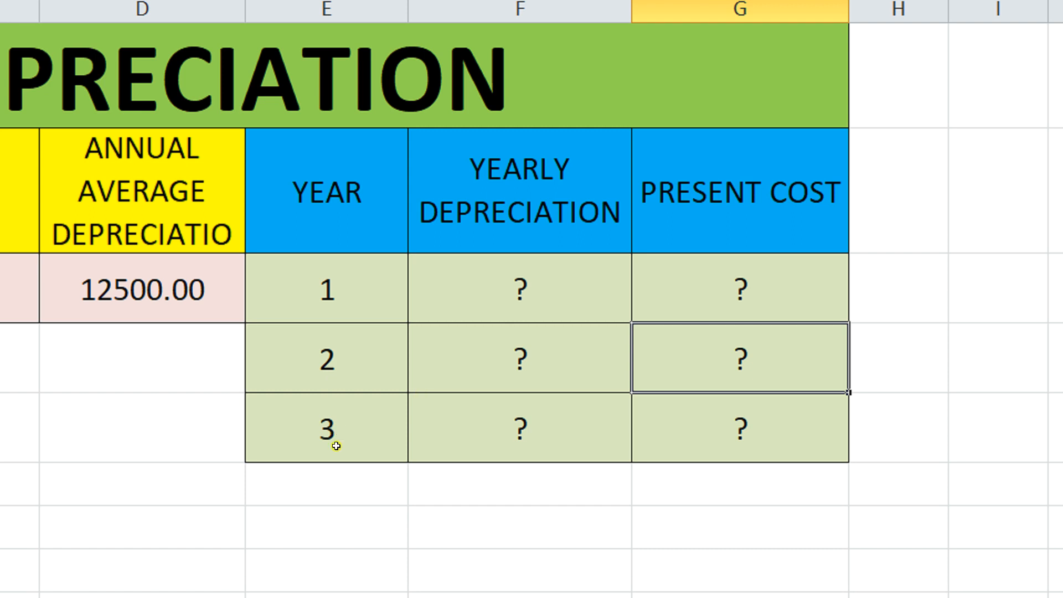
click(332, 456)
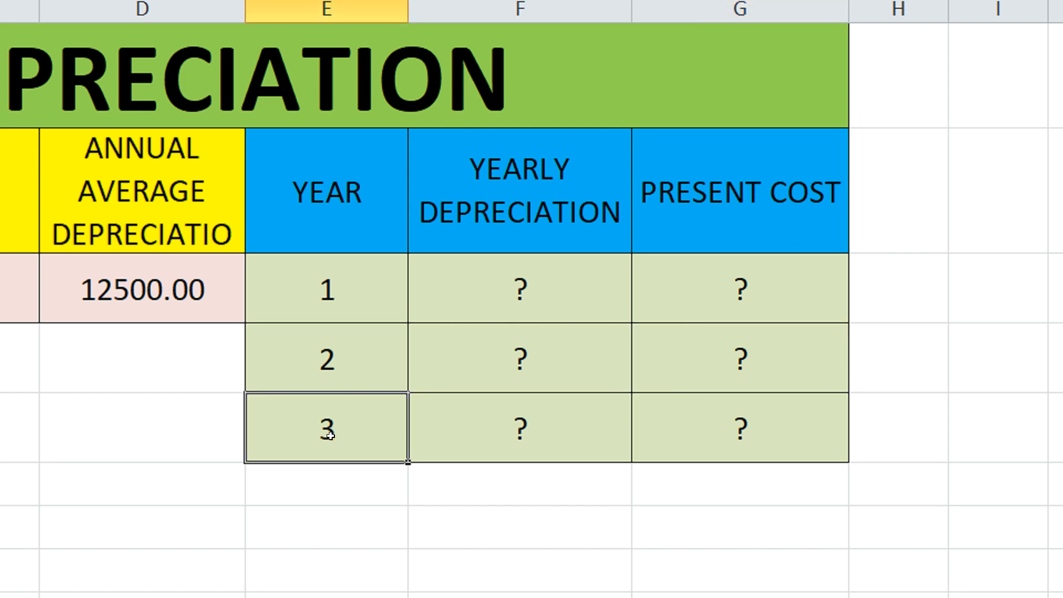
click(540, 428)
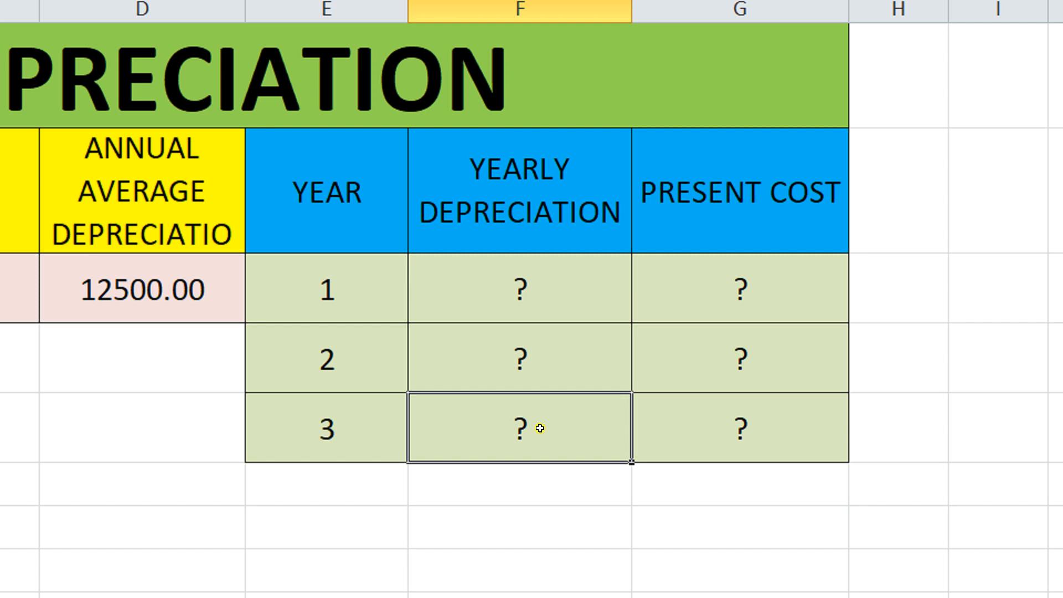
click(763, 416)
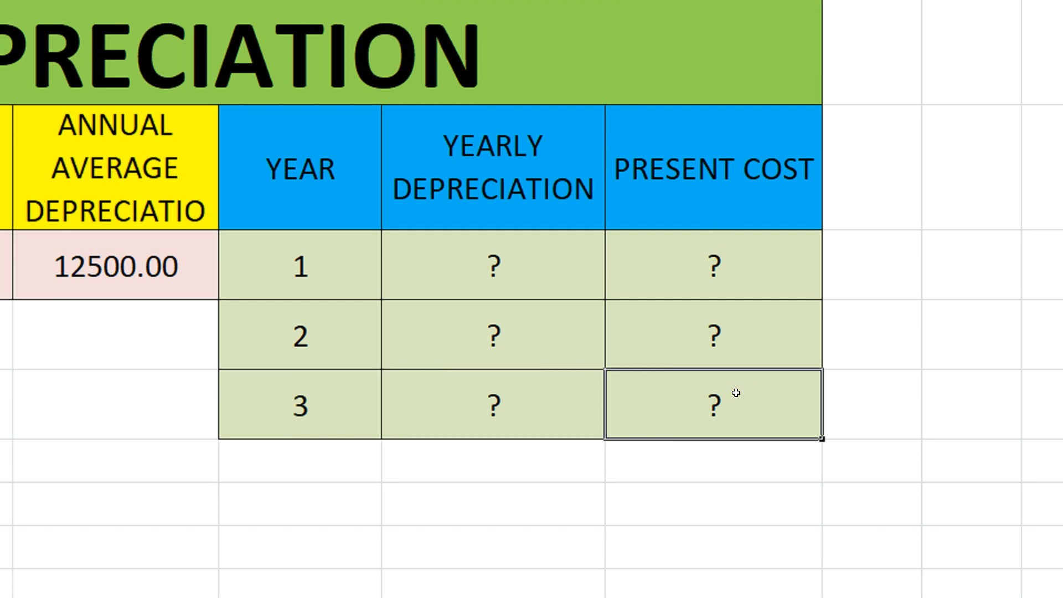
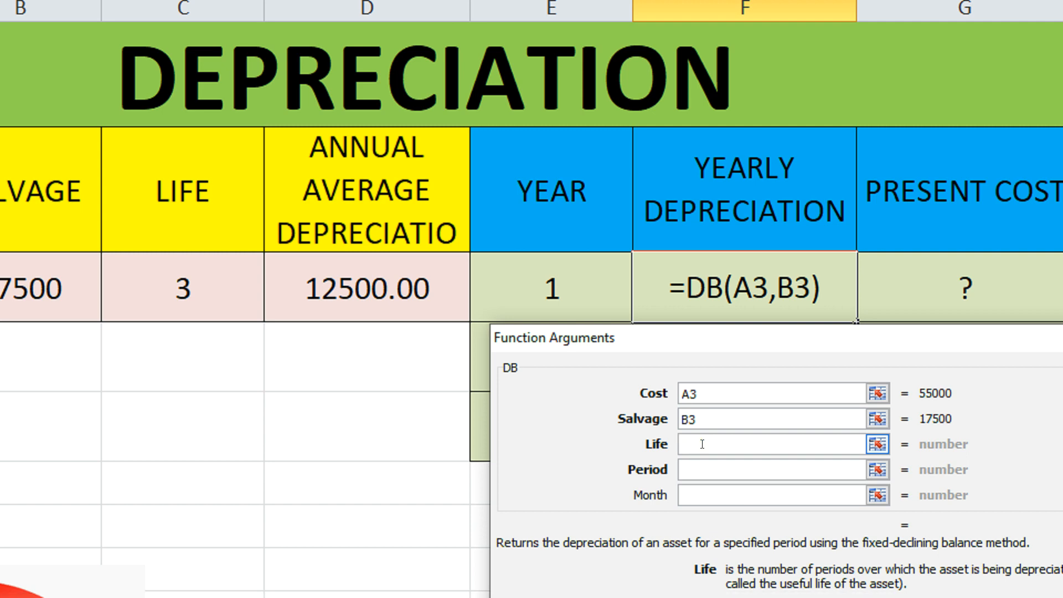
Set the remaining DB arguments to C3 for Life and E3 for Period, leave Month empty, and insert the function in F3
click(554, 296)
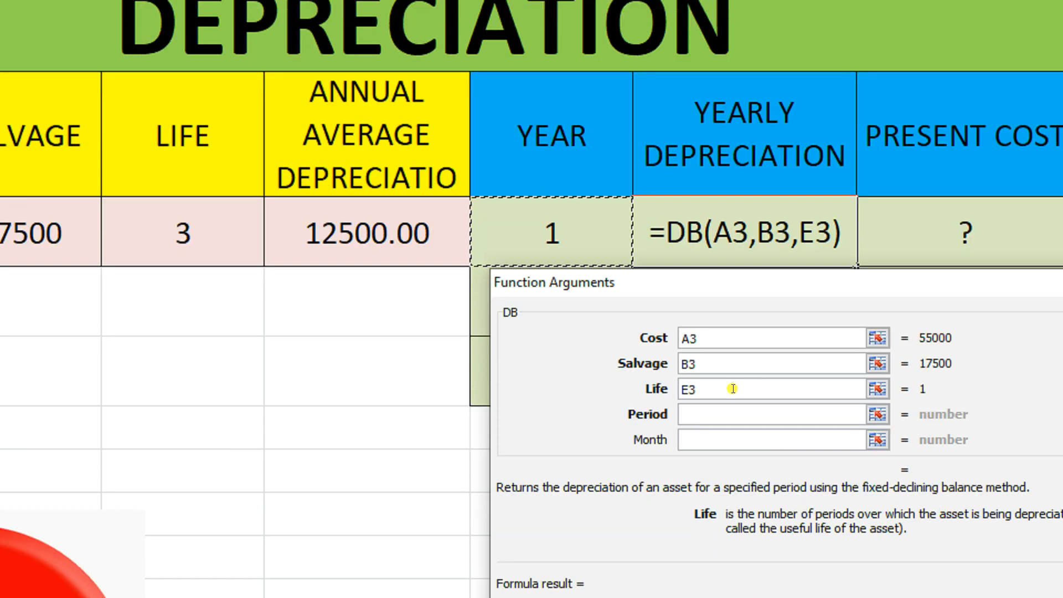
double_click(688, 444)
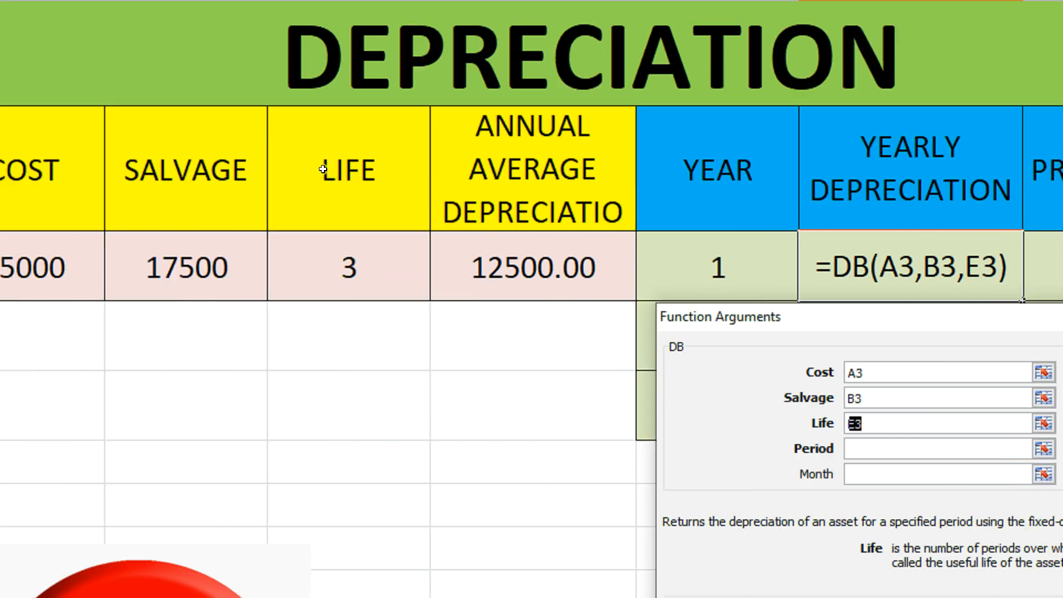
click(364, 259)
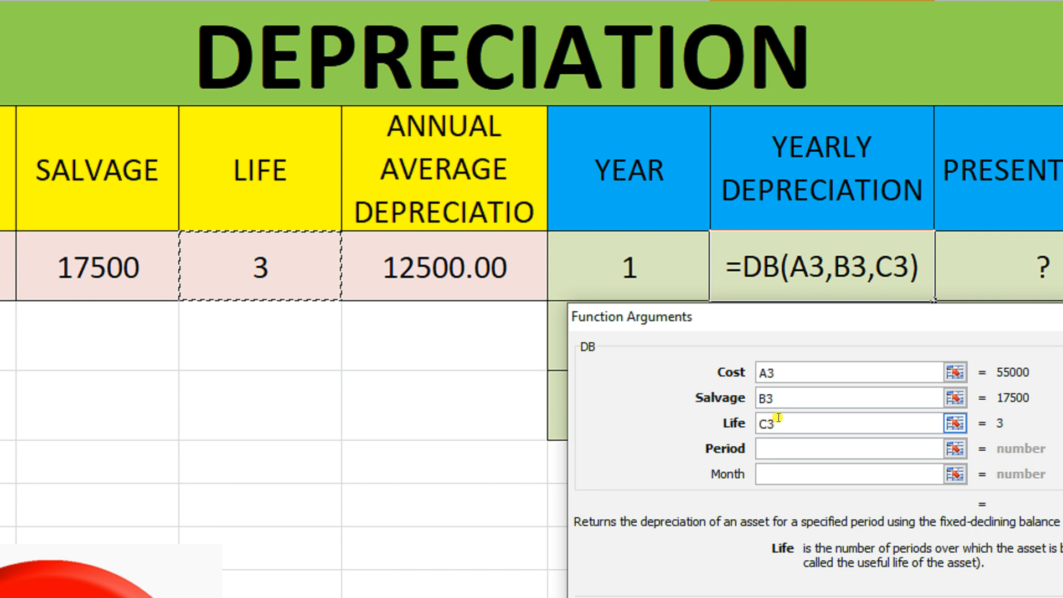
click(774, 449)
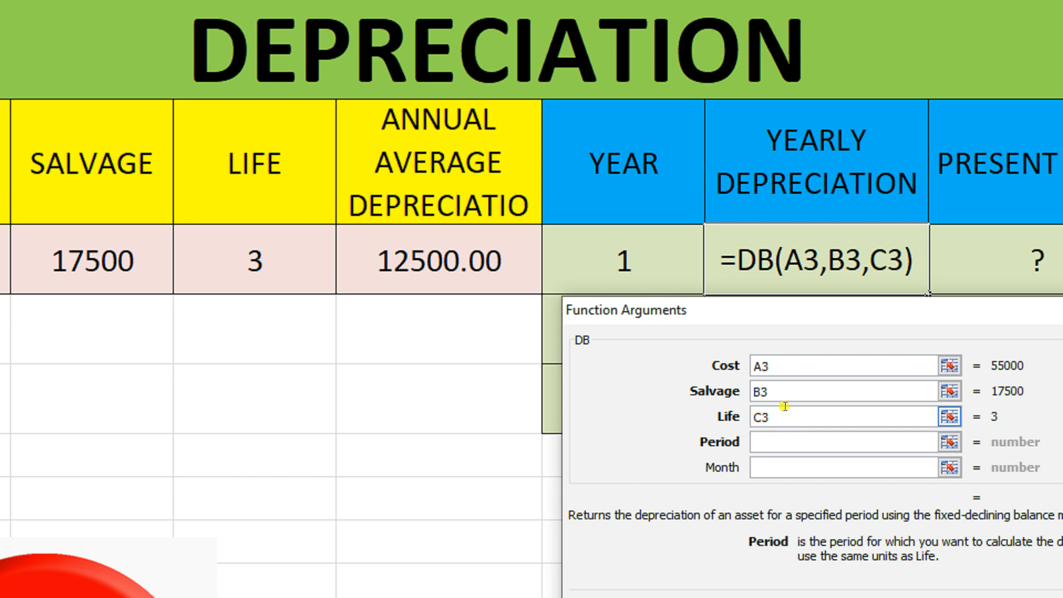
click(640, 262)
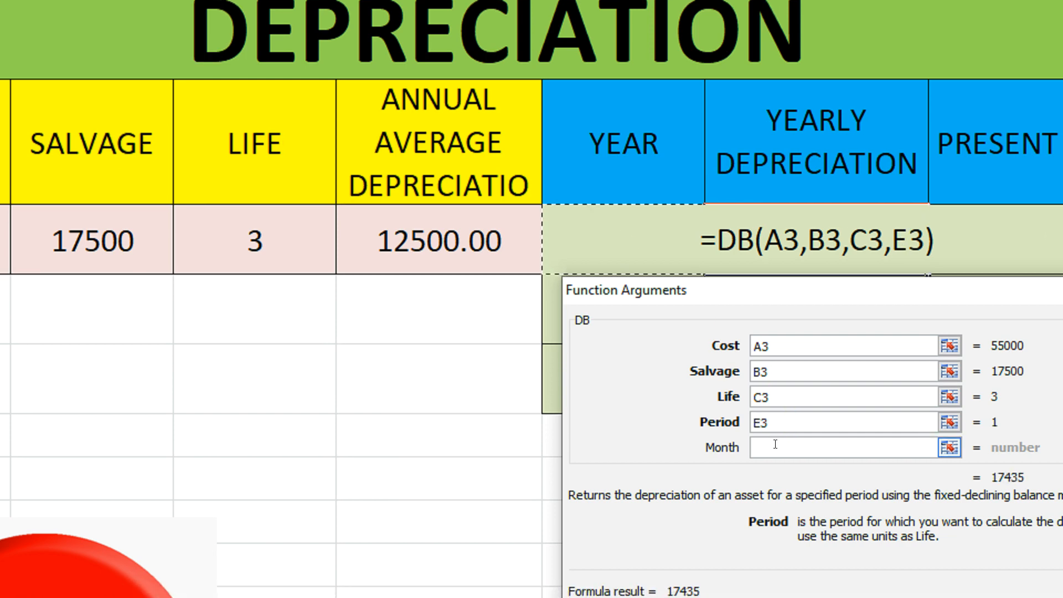
click(778, 465)
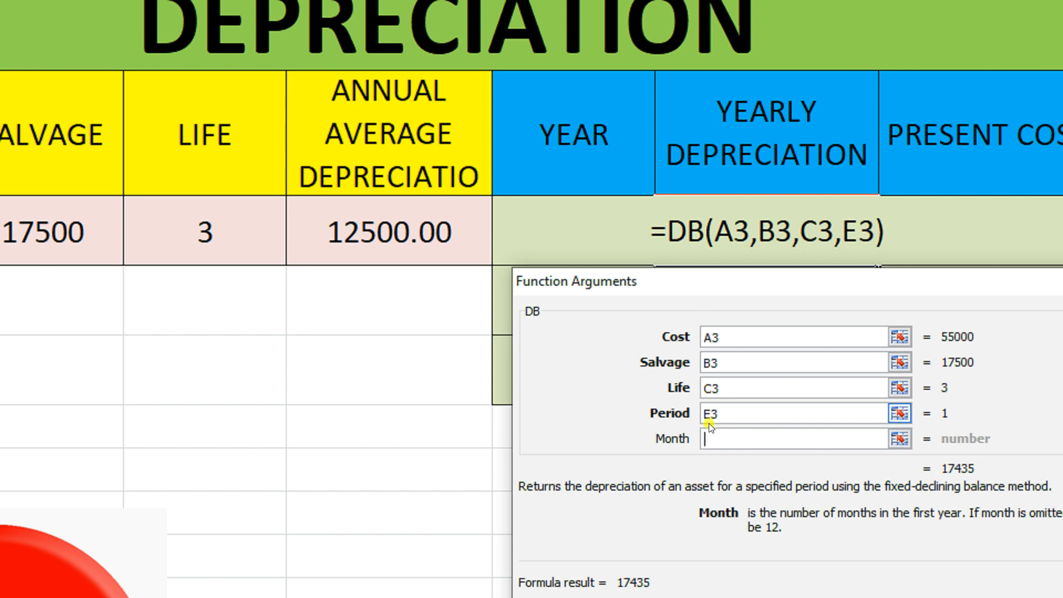
click(717, 437)
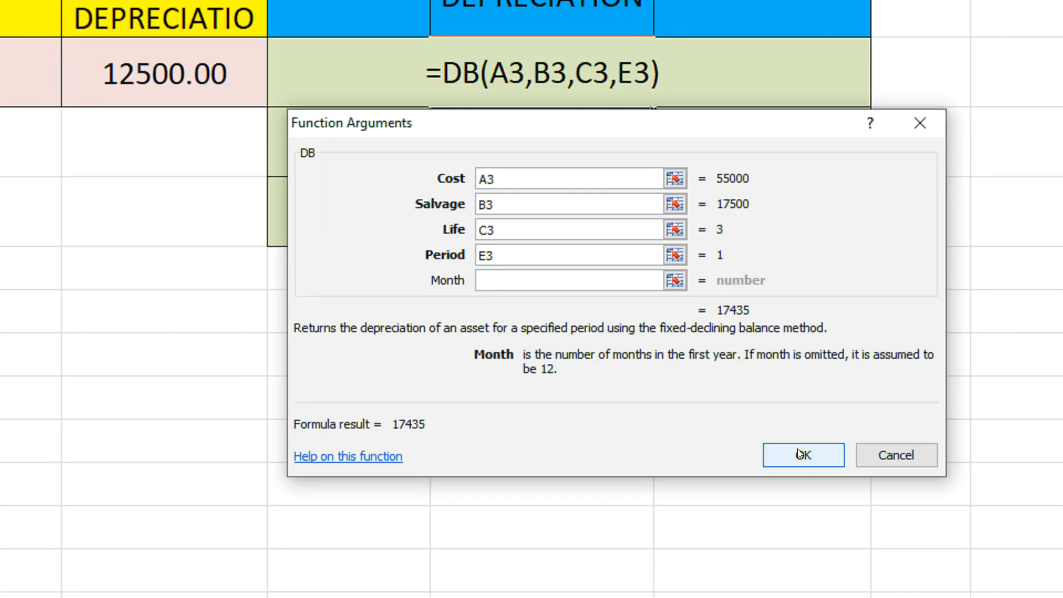
click(799, 453)
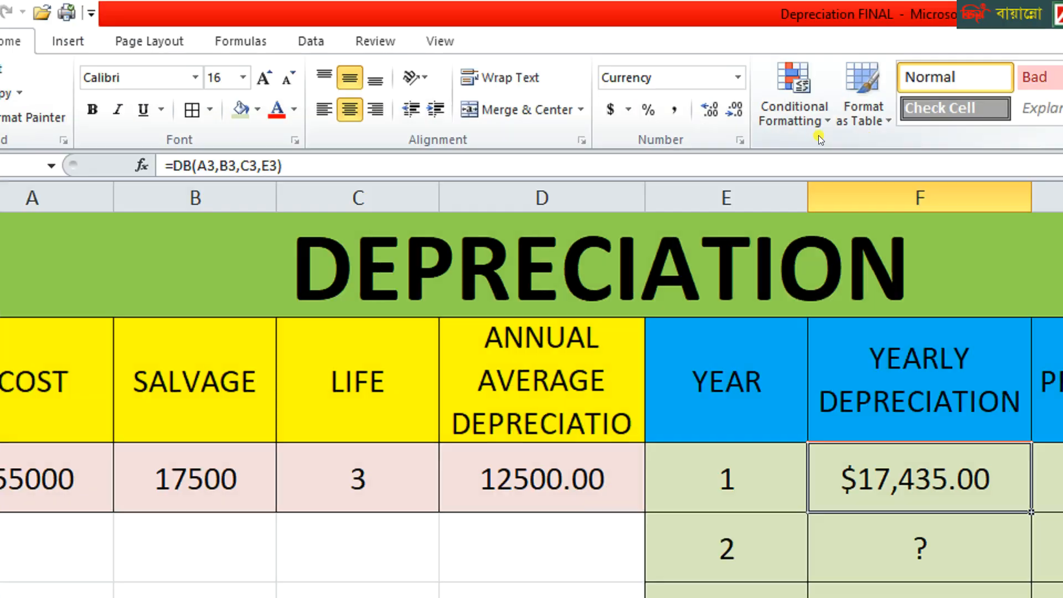
Set the number format of the year 1 yearly depreciation in F3 to General, trying Currency once for comparison
click(718, 76)
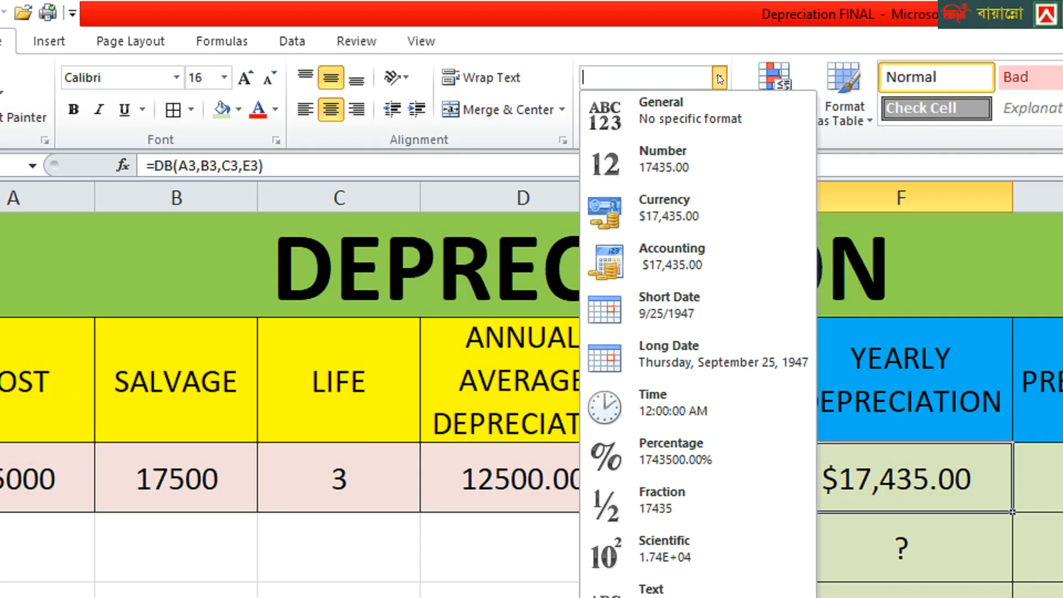
click(685, 118)
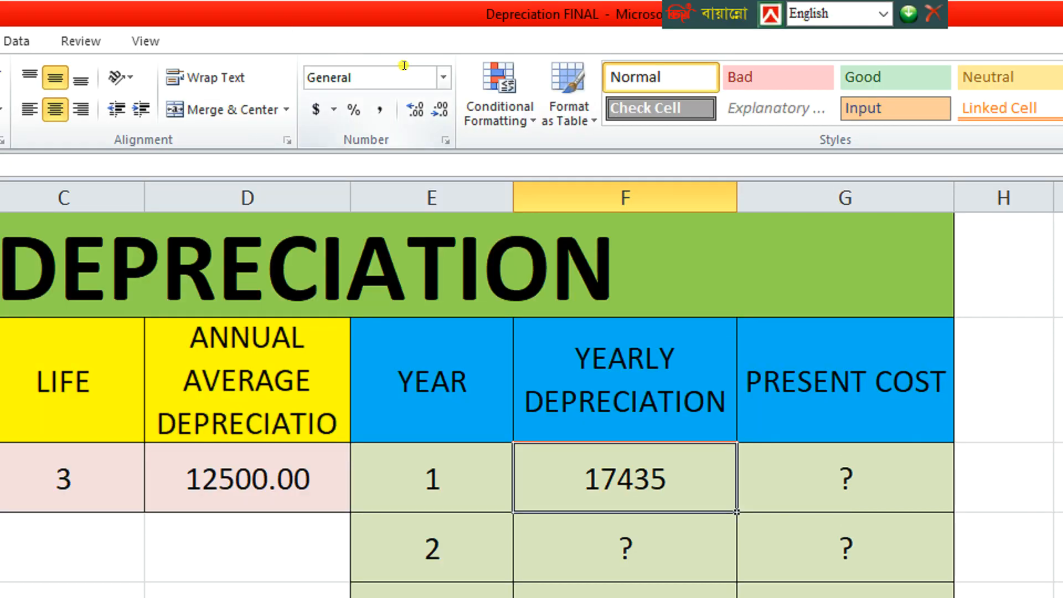
click(446, 79)
click(434, 201)
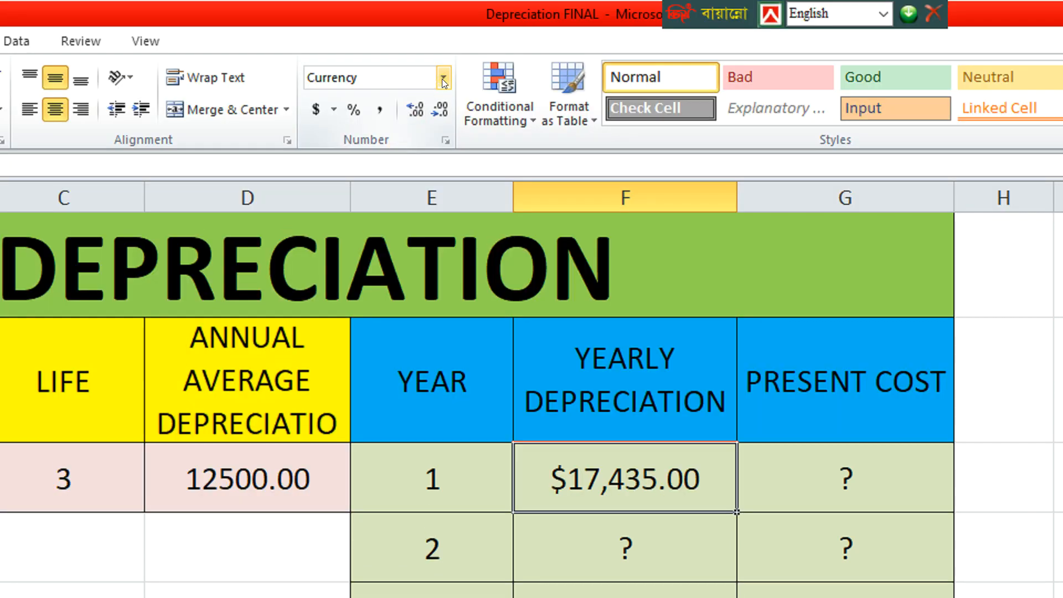
click(442, 79)
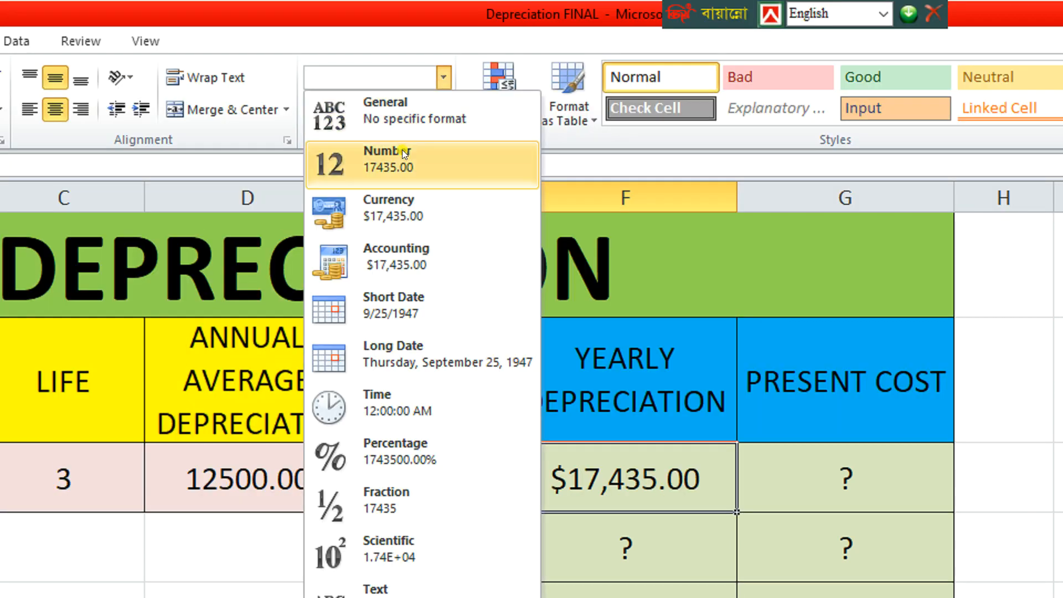
click(400, 115)
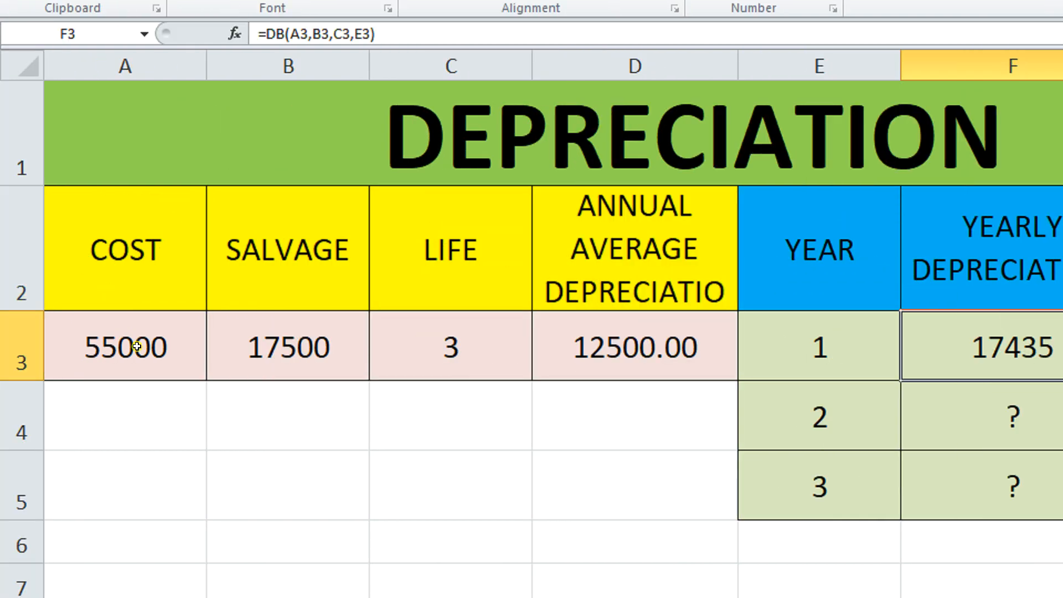
Enter the formula =A3-F3 in G3 to calculate the present cost for year 1
click(793, 346)
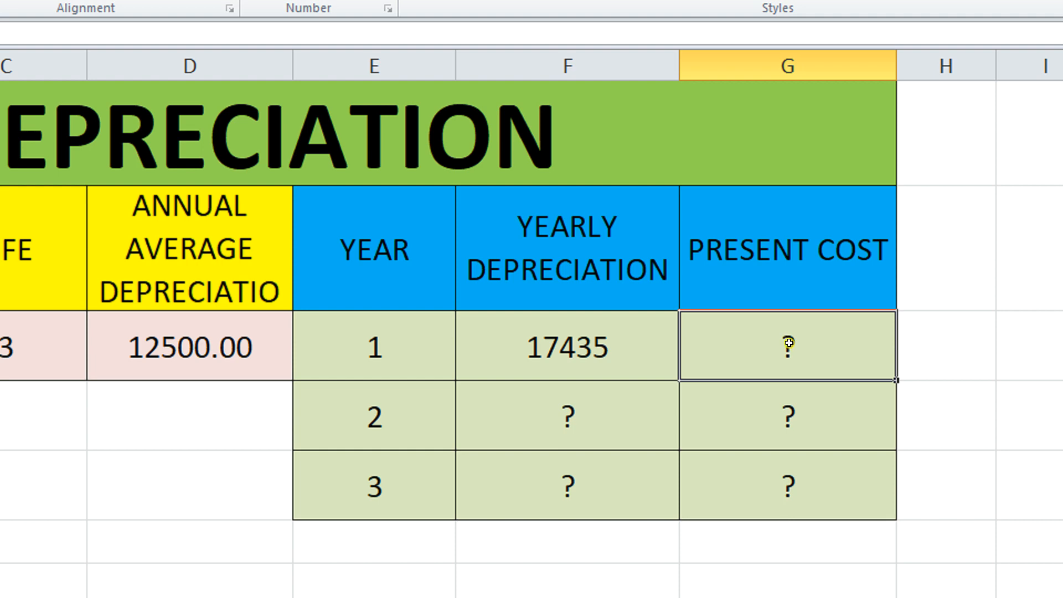
text(=)
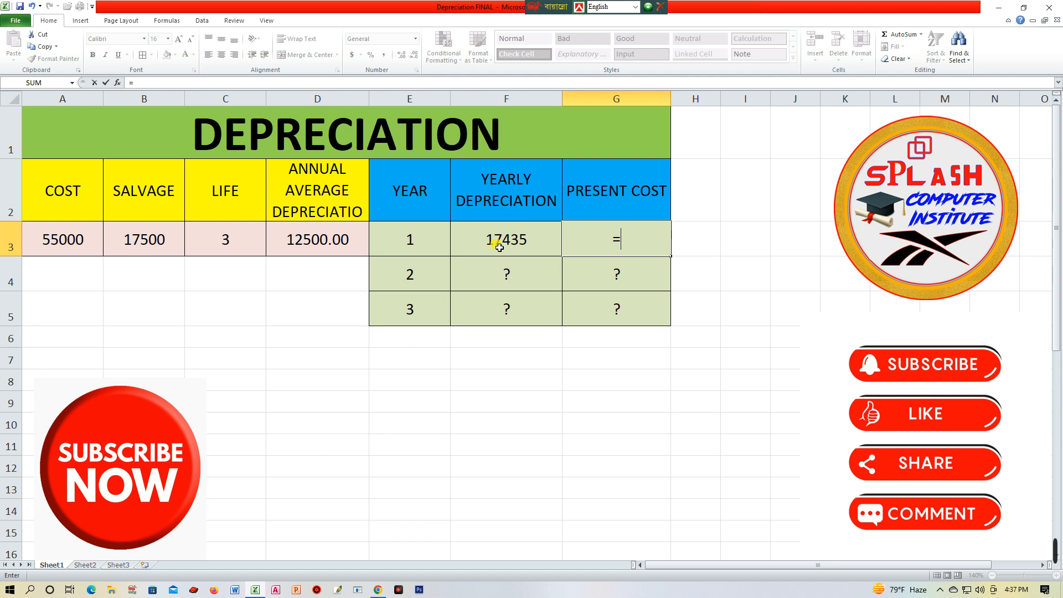
click(53, 240)
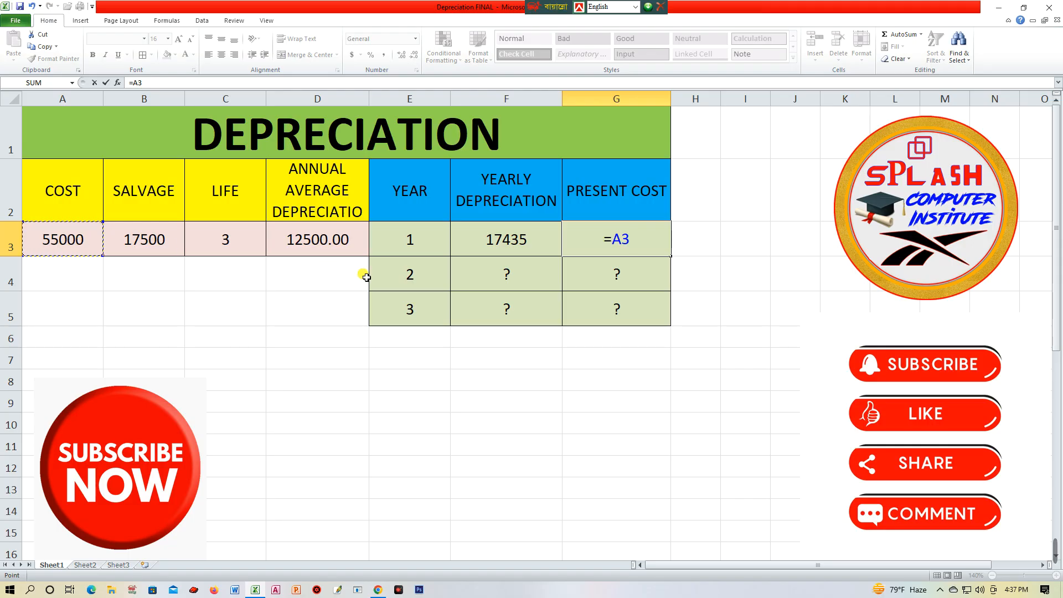
click(505, 244)
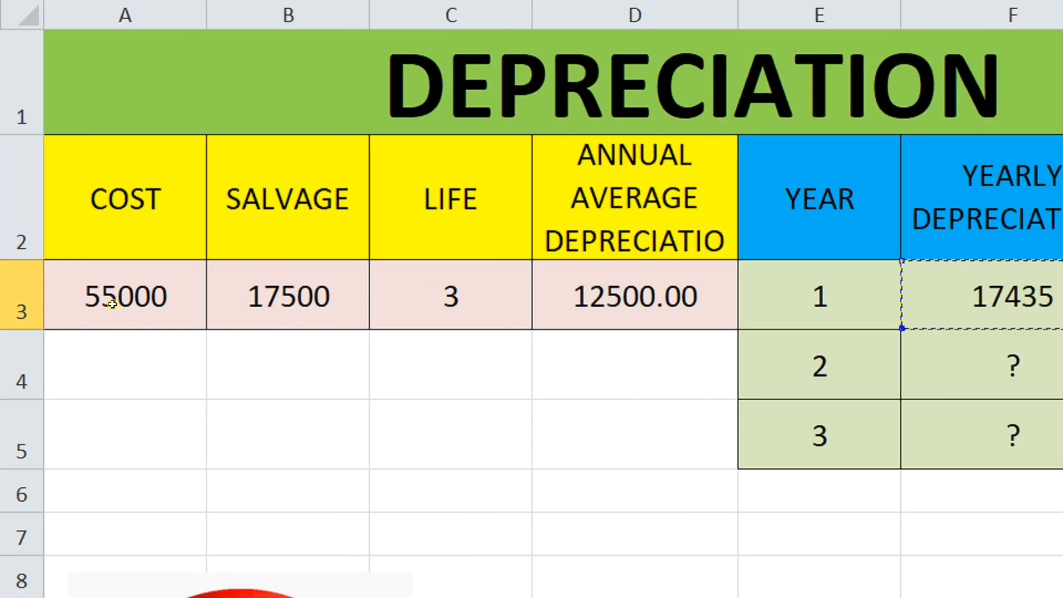
click(114, 300)
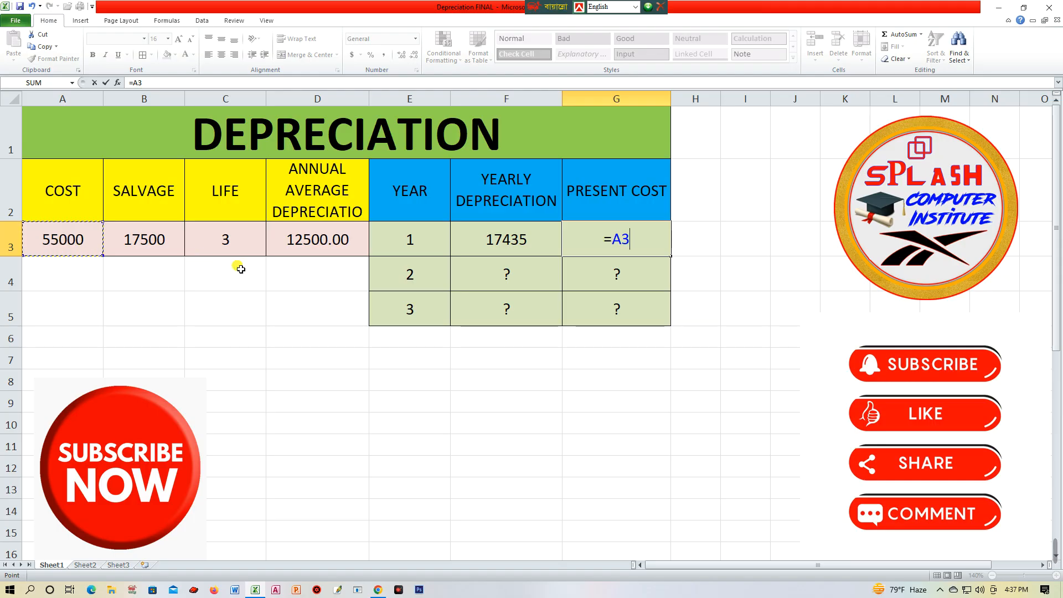
text(-)
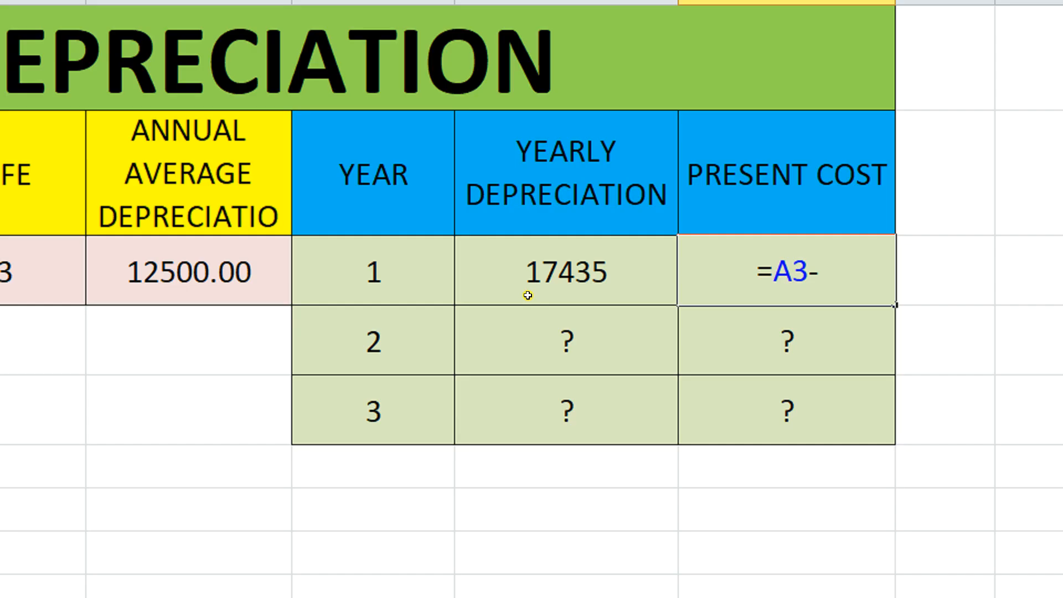
click(575, 270)
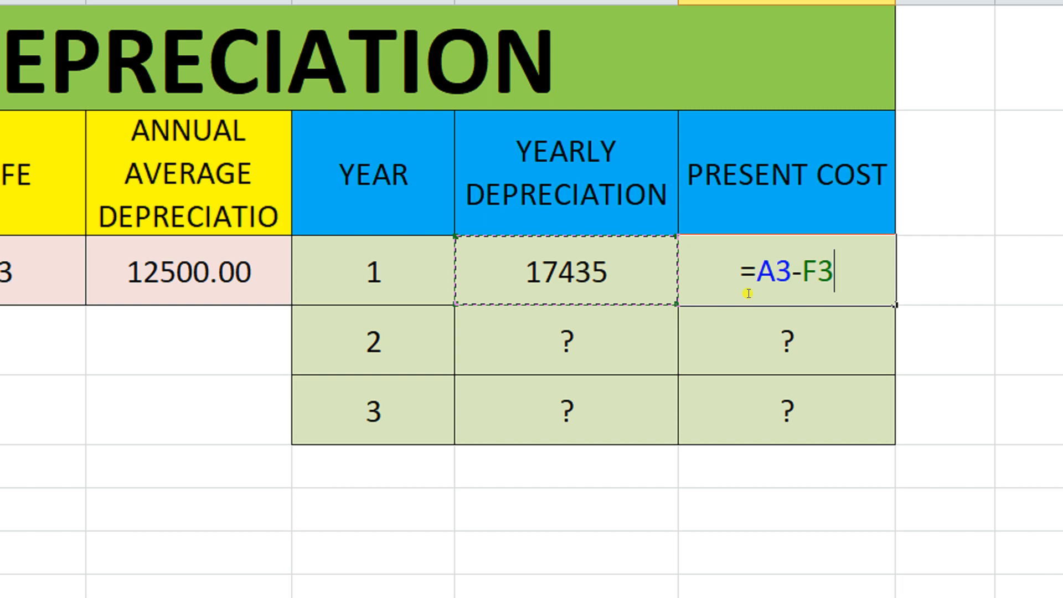
key(Return)
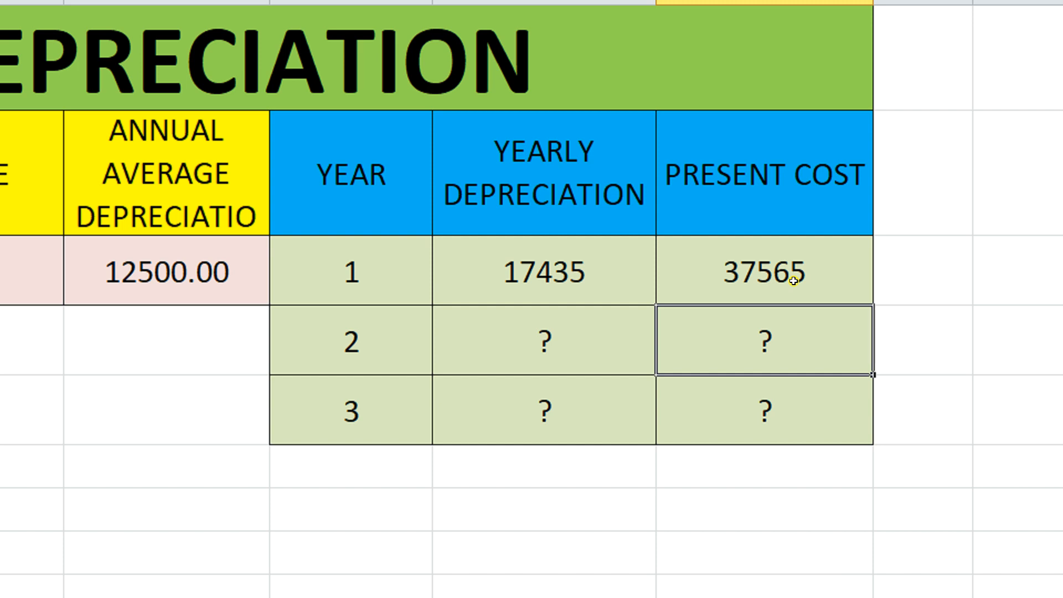
Start a DB function for the year 2 depreciation in F4, using A3 for Cost and B3 for Salvage
click(546, 336)
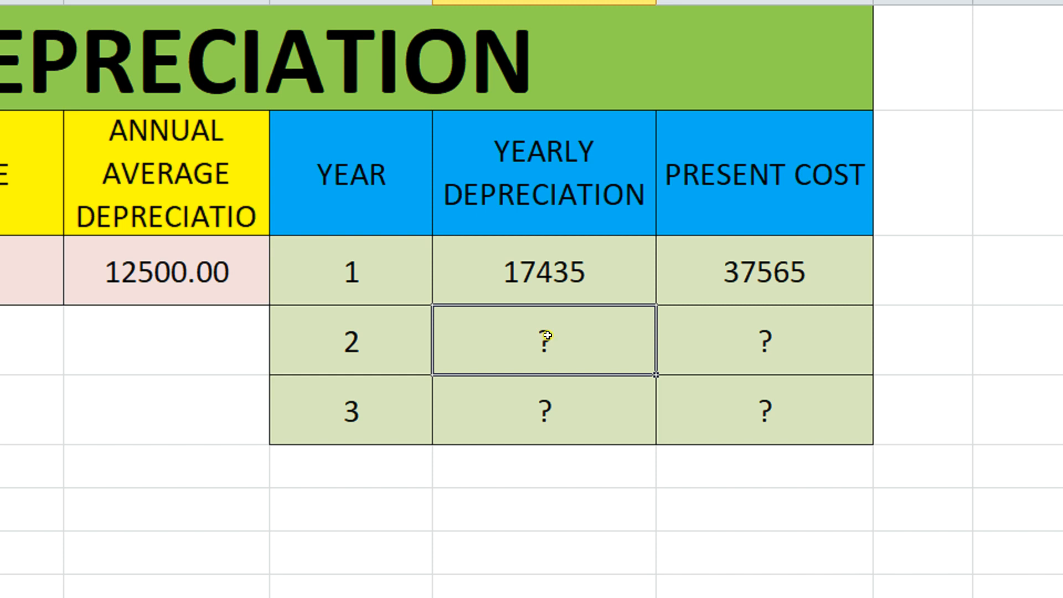
text(=d)
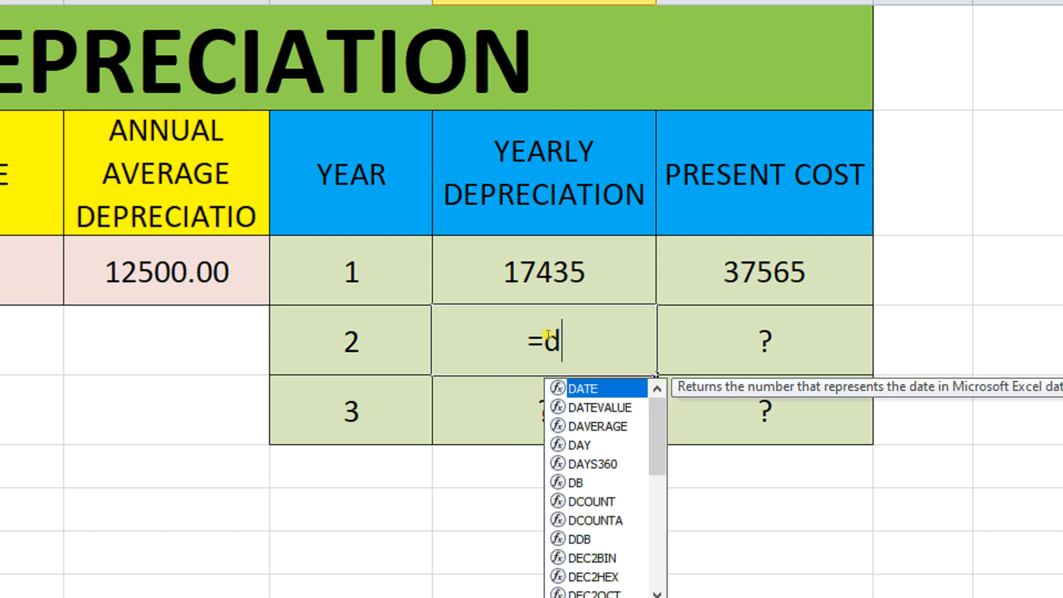
text(b)
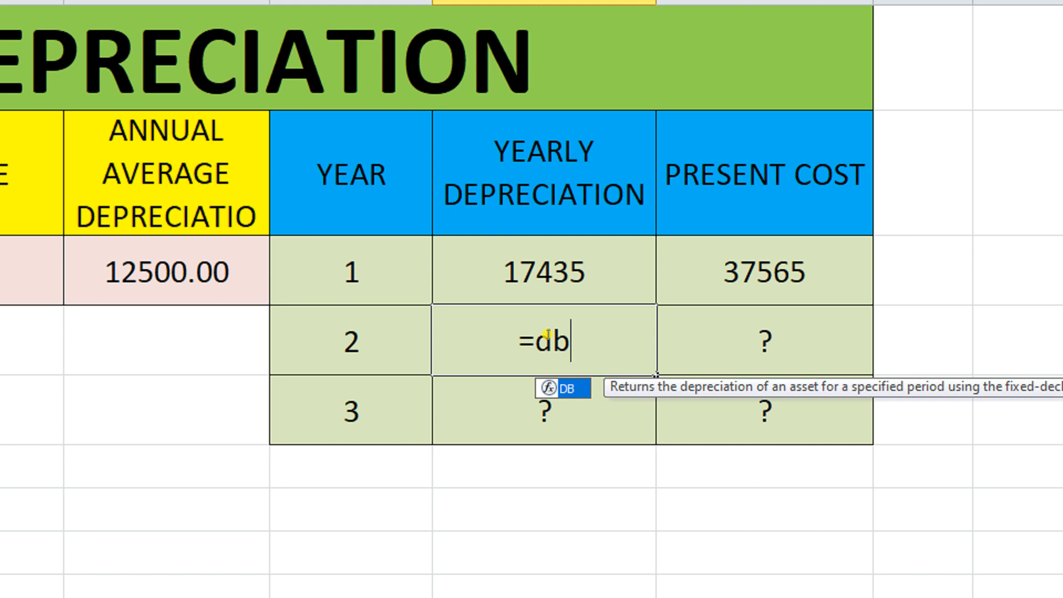
key(ctrl+a)
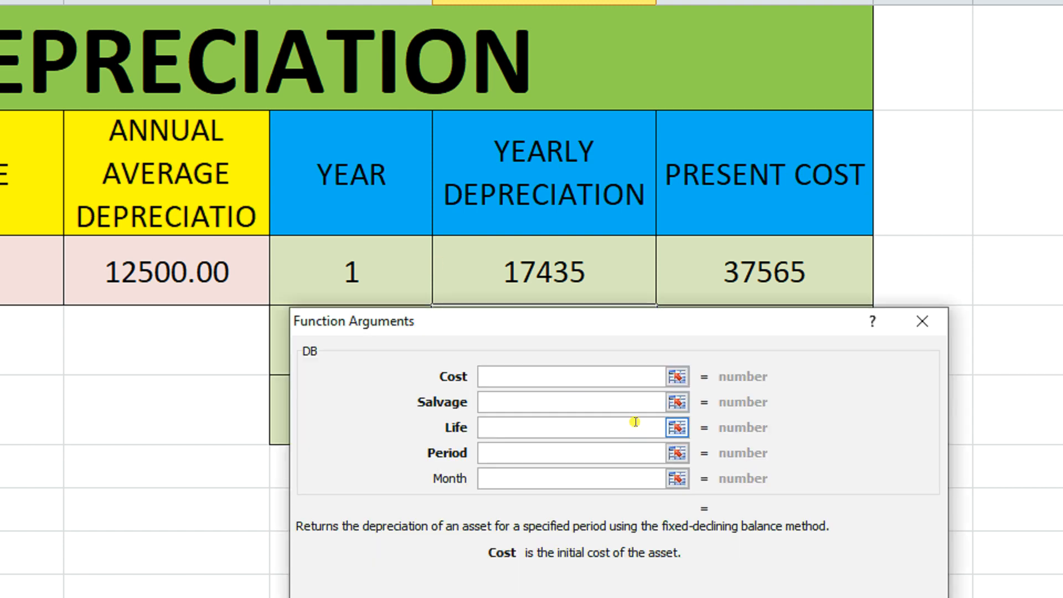
drag(600, 316, 596, 388)
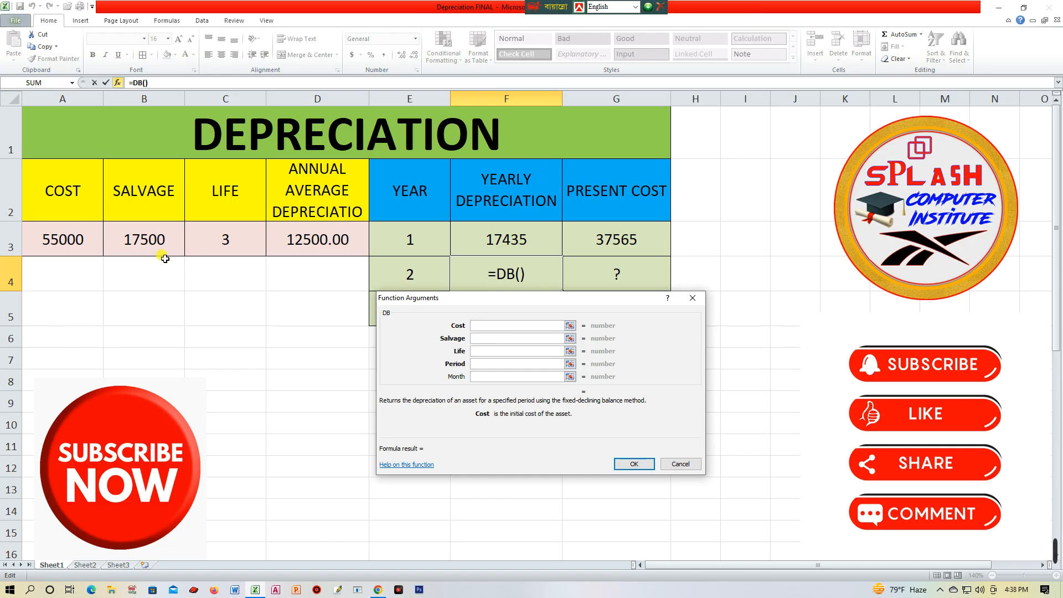
click(77, 240)
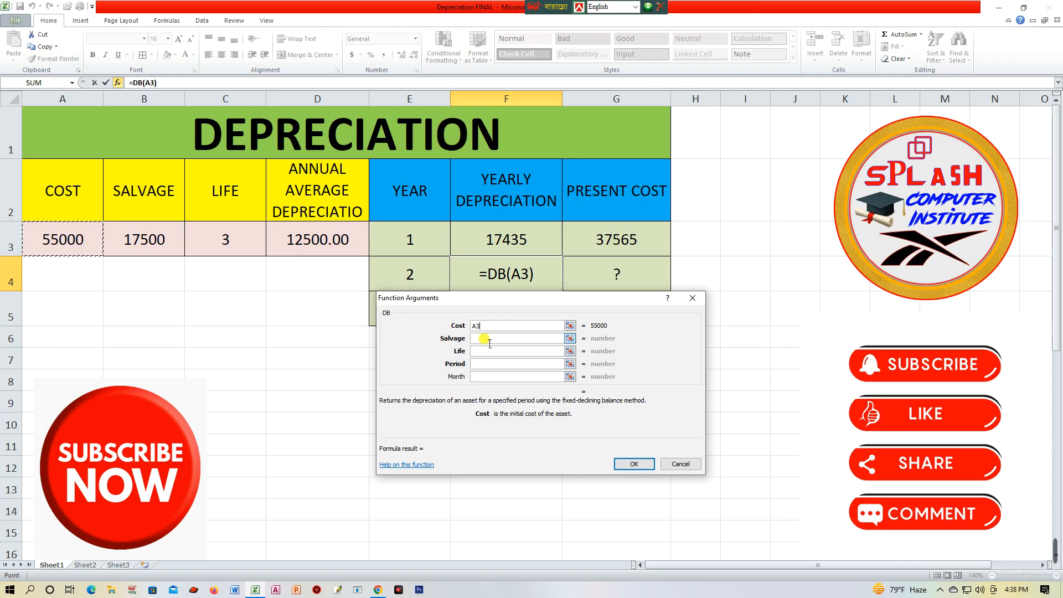
click(962, 496)
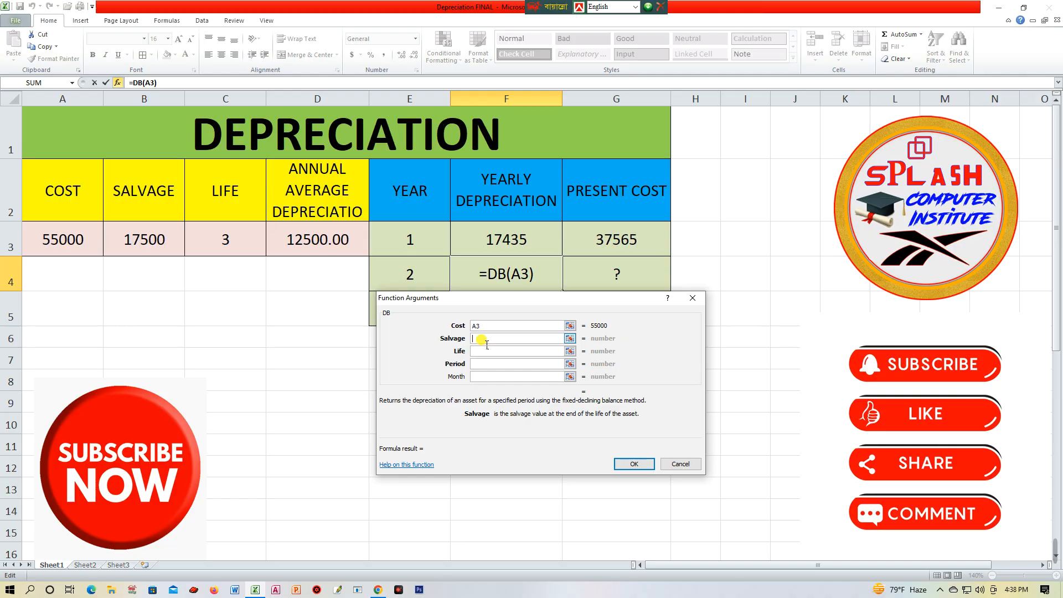
click(183, 254)
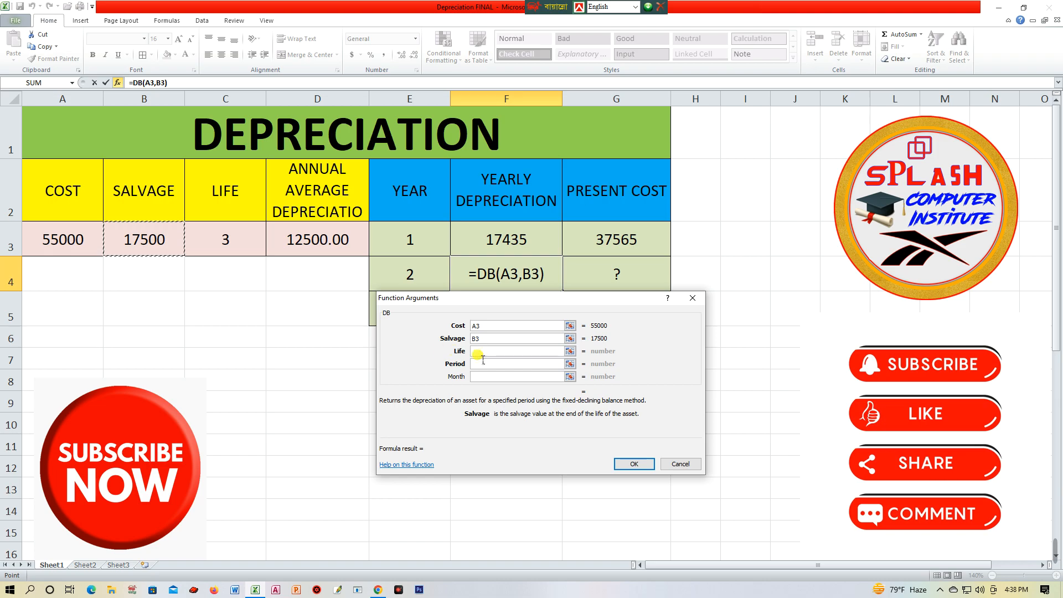
Set the Life argument of the F4 DB function to C3 and the Period argument to E4
click(982, 521)
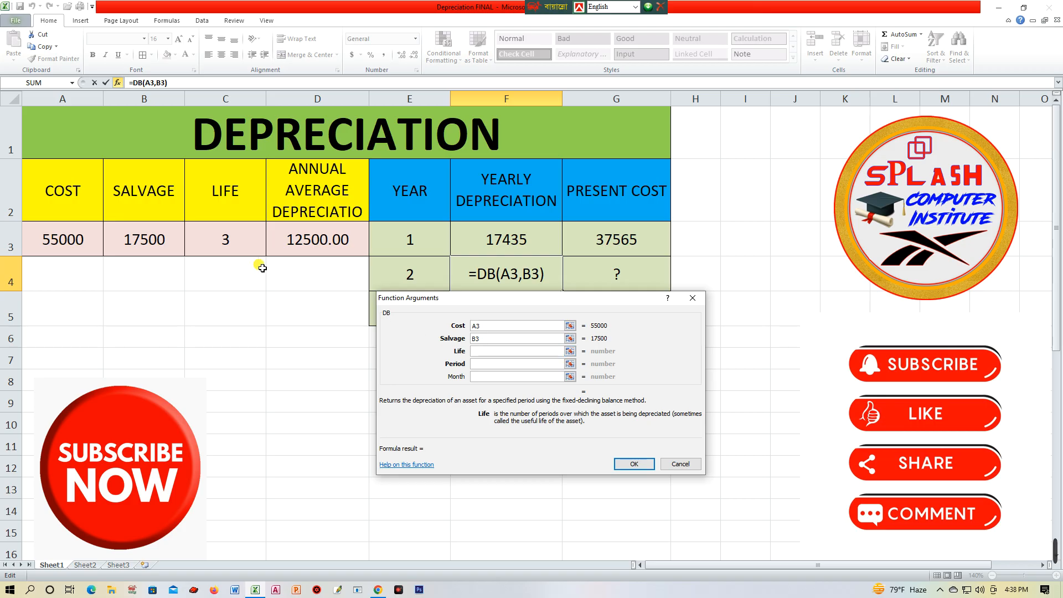
click(243, 250)
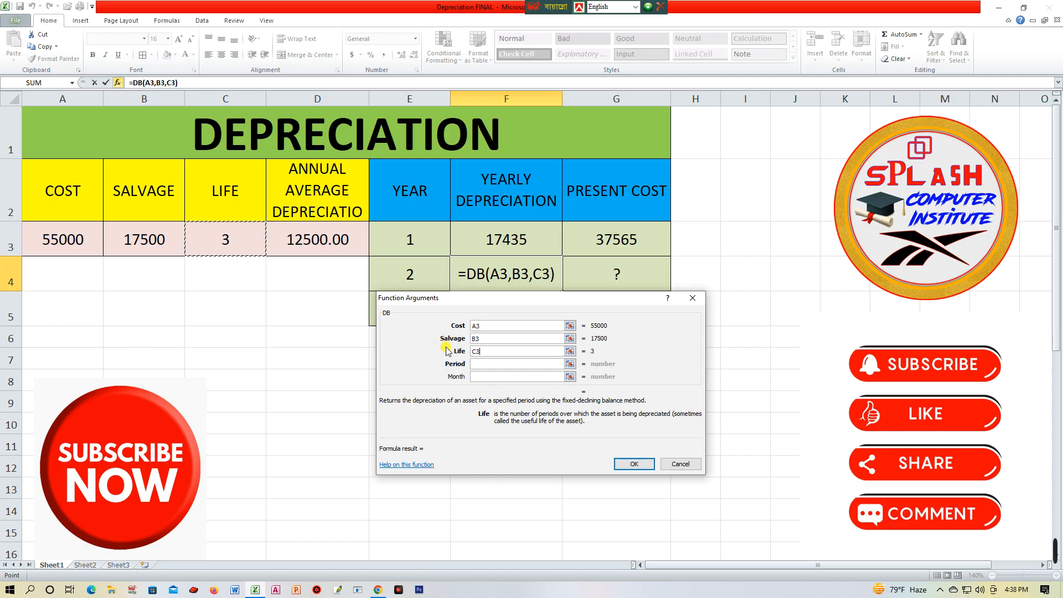
click(963, 535)
click(484, 367)
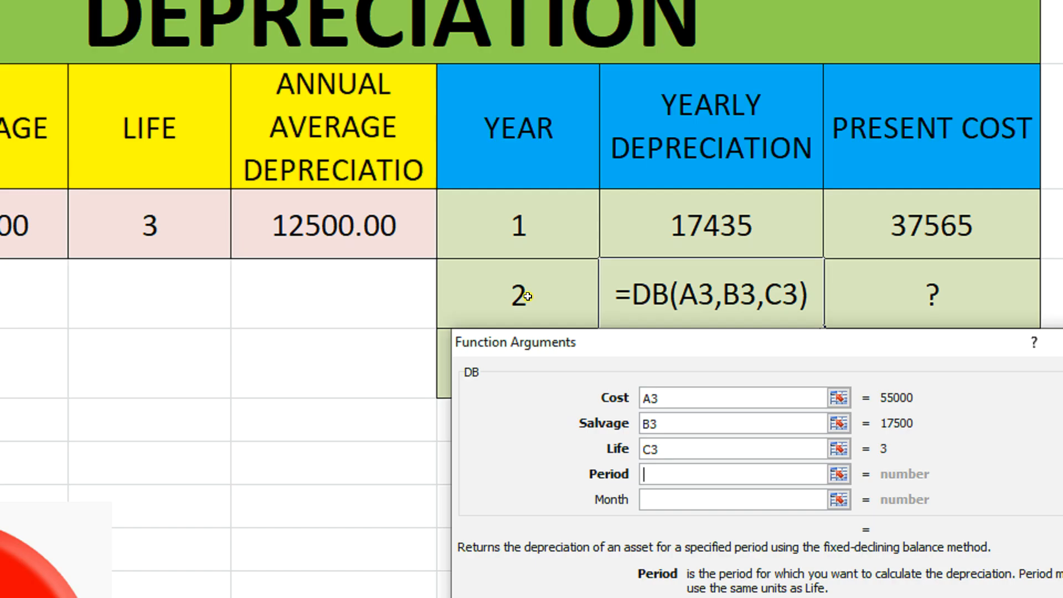
click(420, 280)
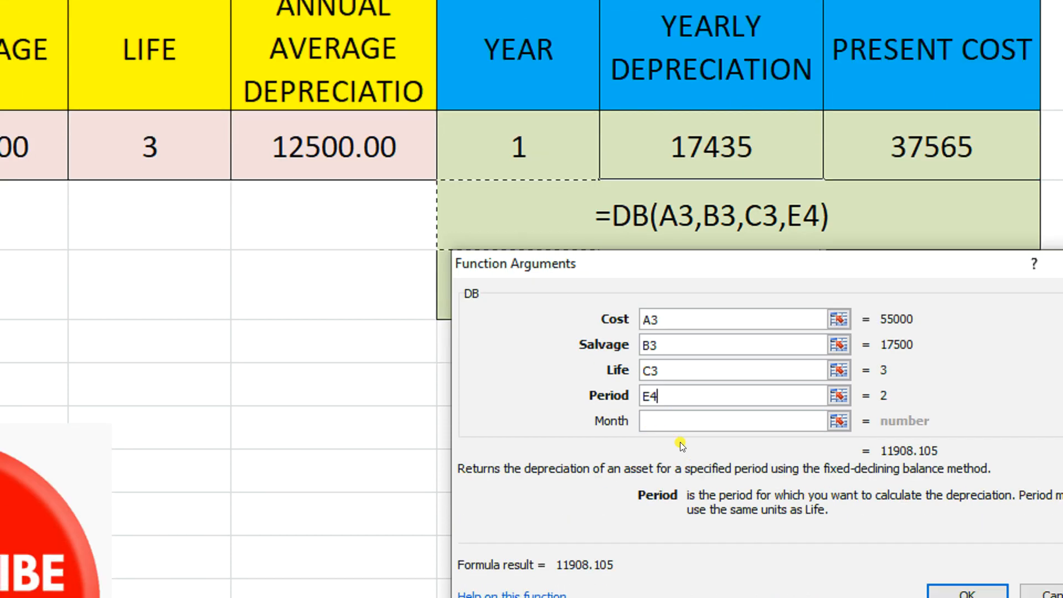
Leave Month empty, insert the DB function in F4, and set the cell's number format to General
click(656, 497)
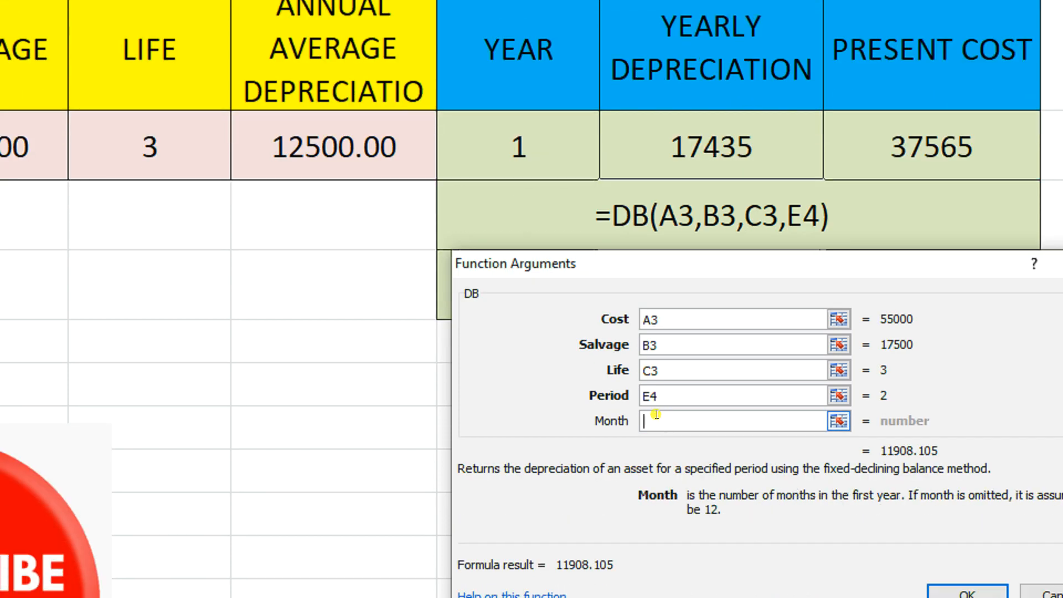
drag(716, 266, 702, 365)
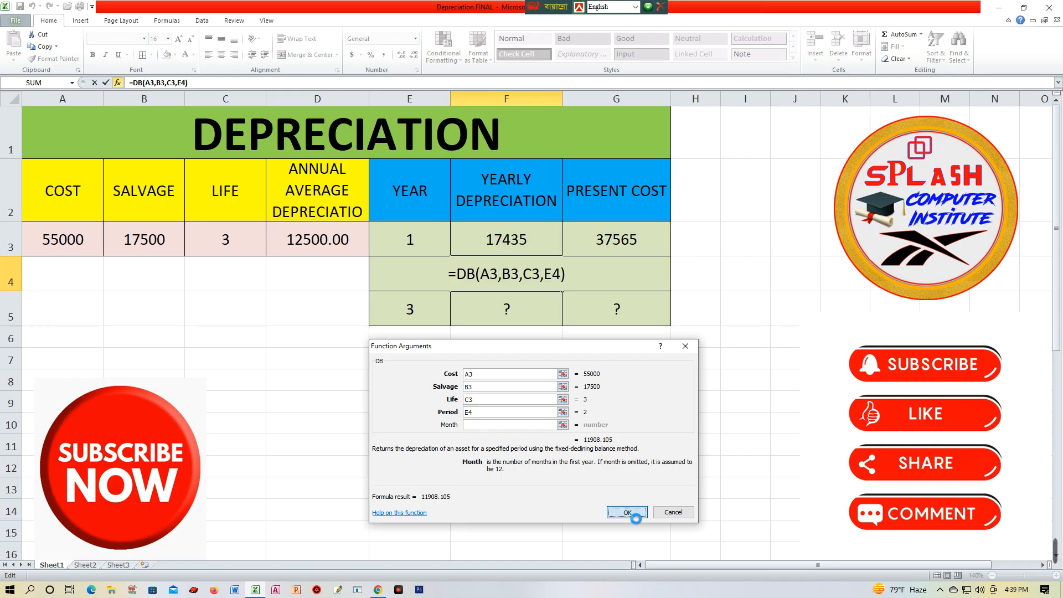
click(678, 426)
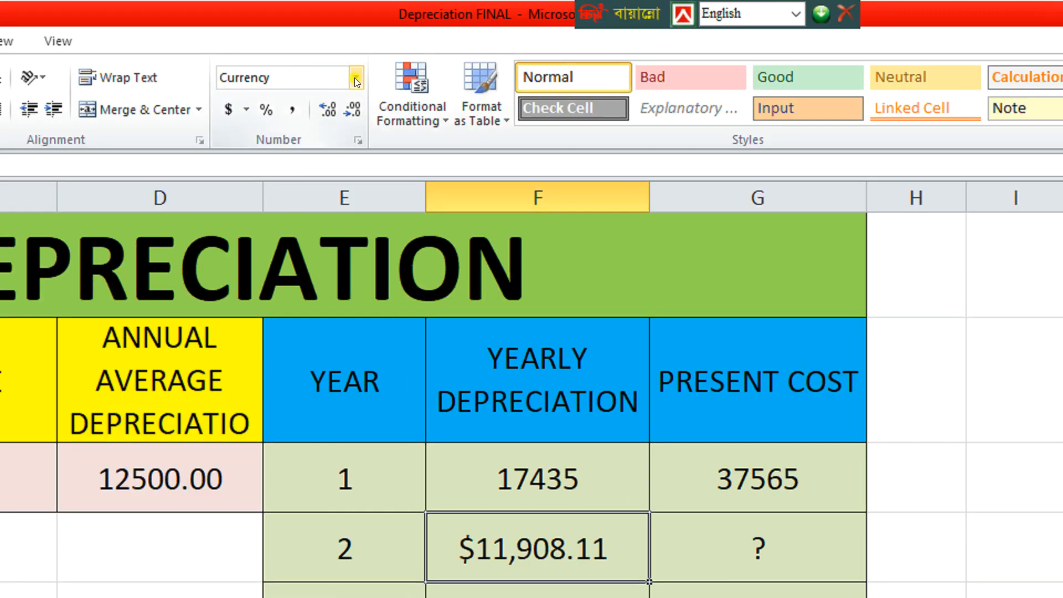
click(355, 81)
click(320, 110)
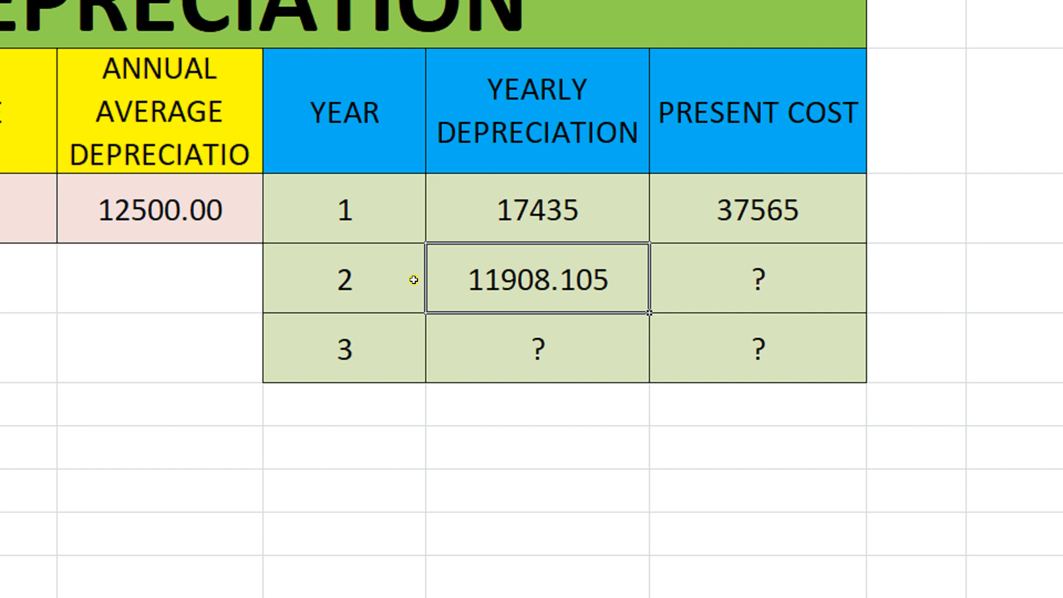
Examine the yearly depreciation in F3:F4 against the cost in A3 and the year 1 present cost in G3
click(783, 294)
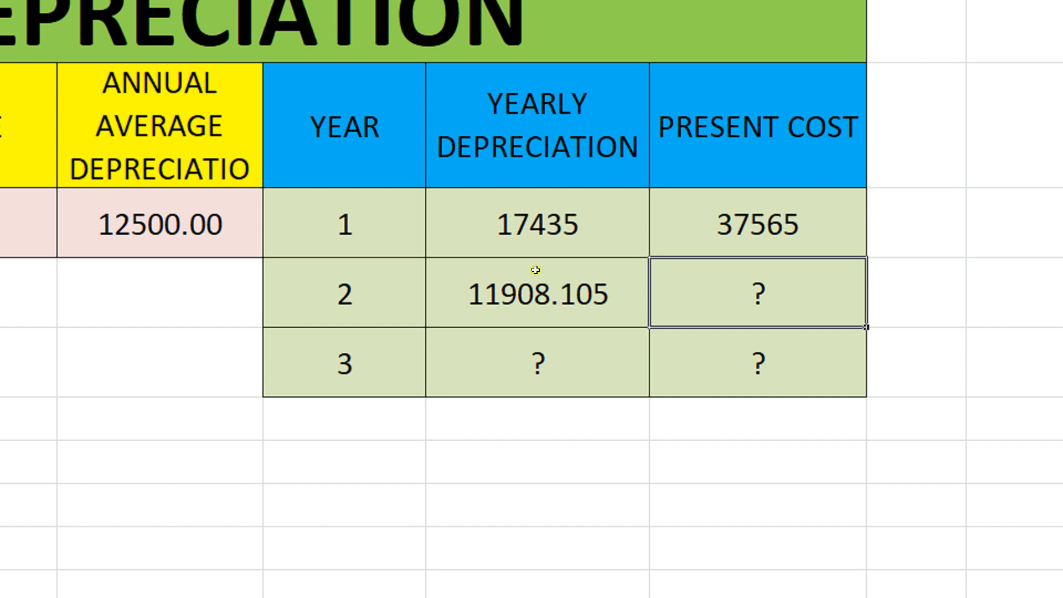
click(524, 216)
click(379, 282)
click(515, 305)
drag(516, 305, 496, 231)
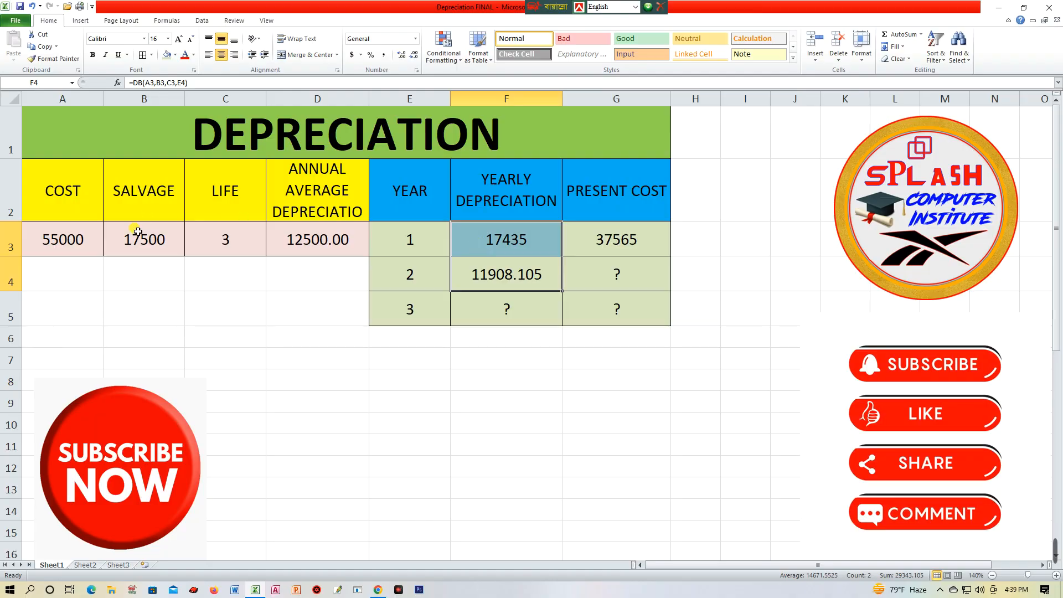
click(85, 176)
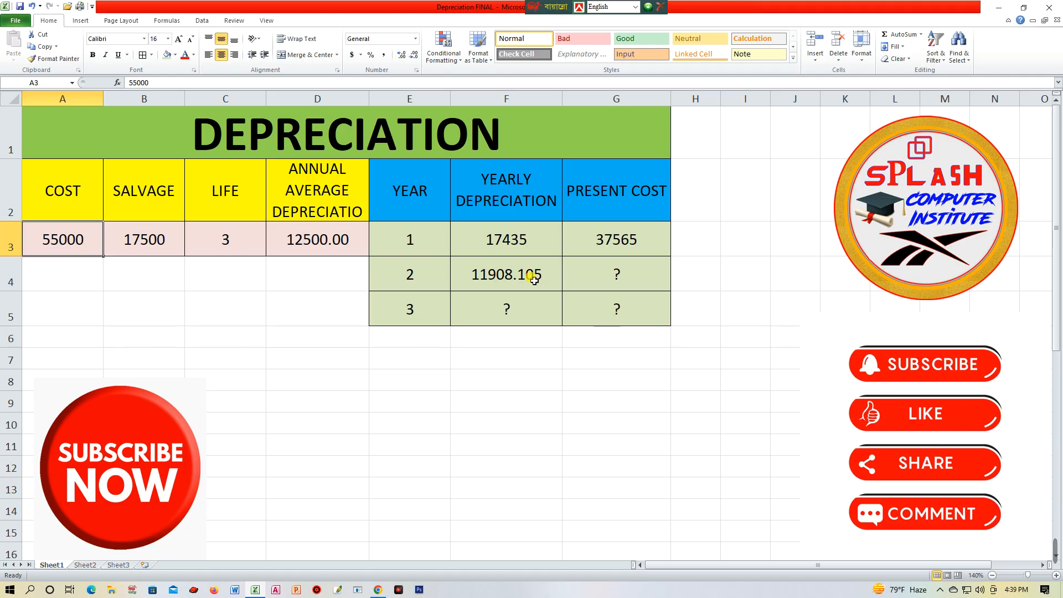
click(534, 277)
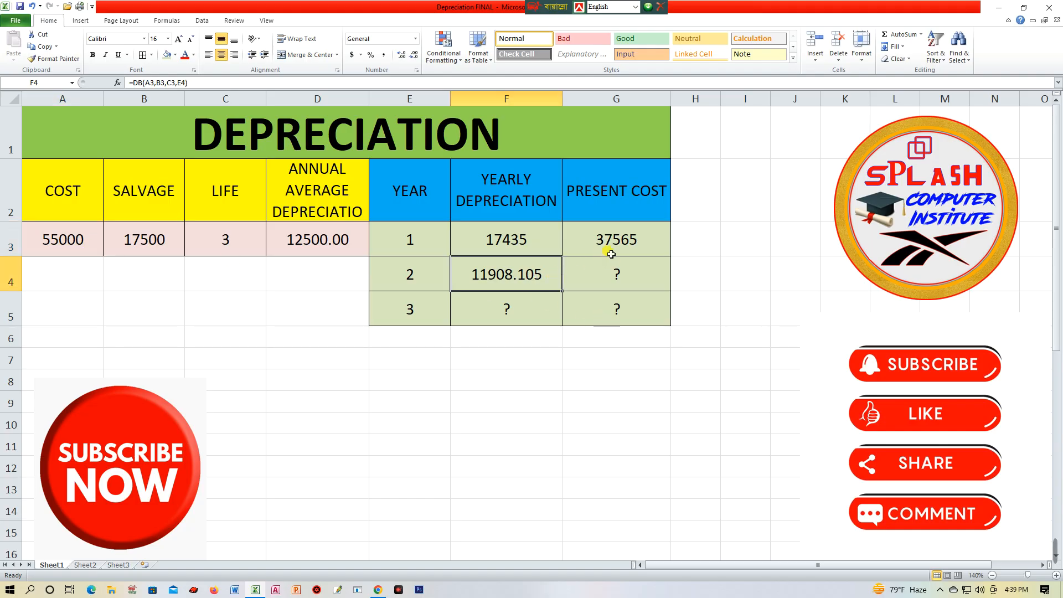
click(628, 242)
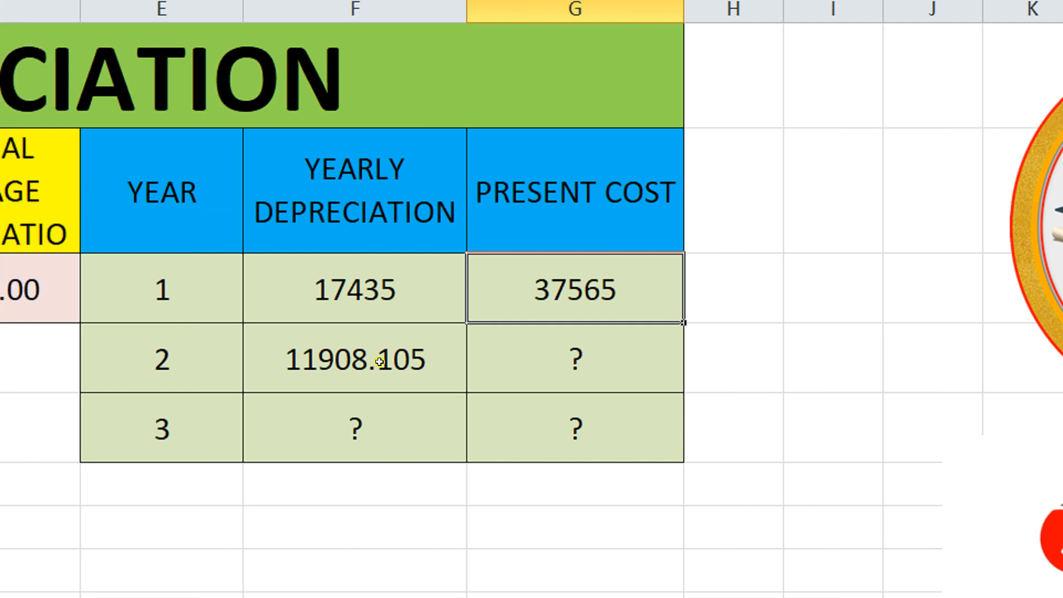
Enter the formula =G3-F4 in G4 to calculate the present cost for year 2
click(555, 361)
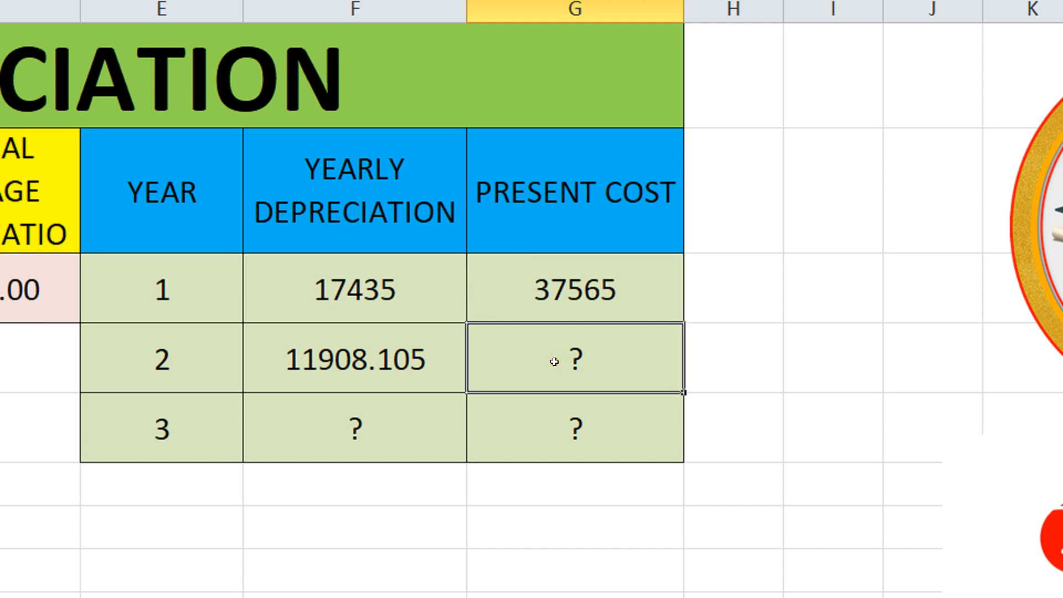
text(=)
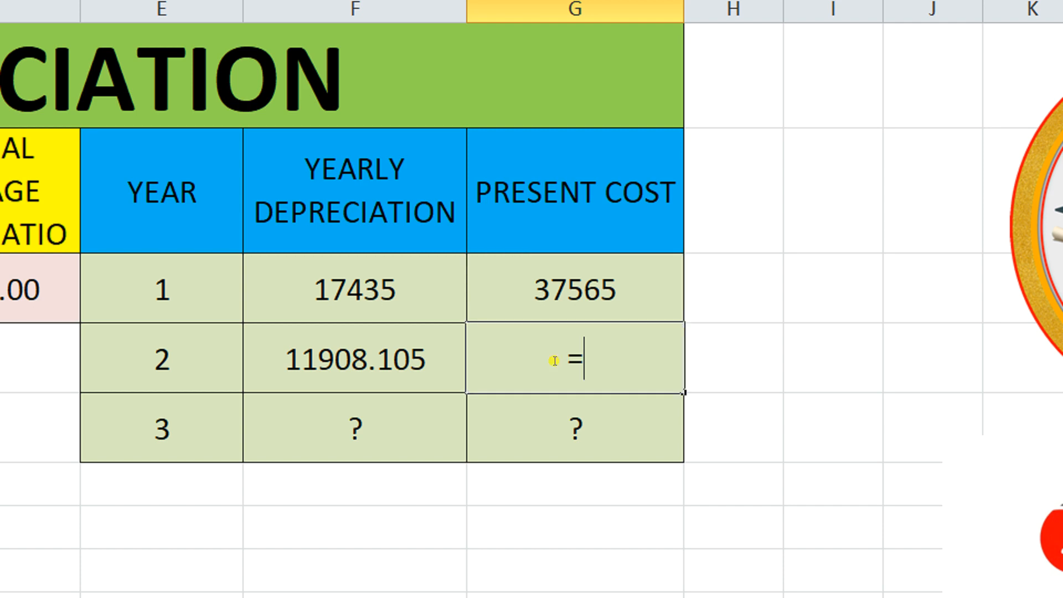
click(583, 287)
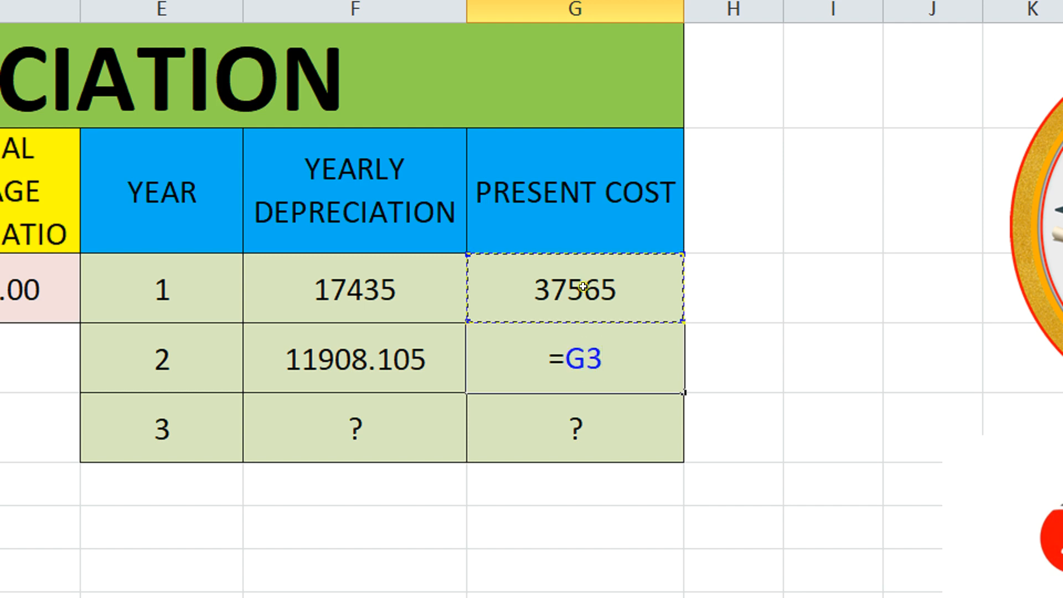
text(-)
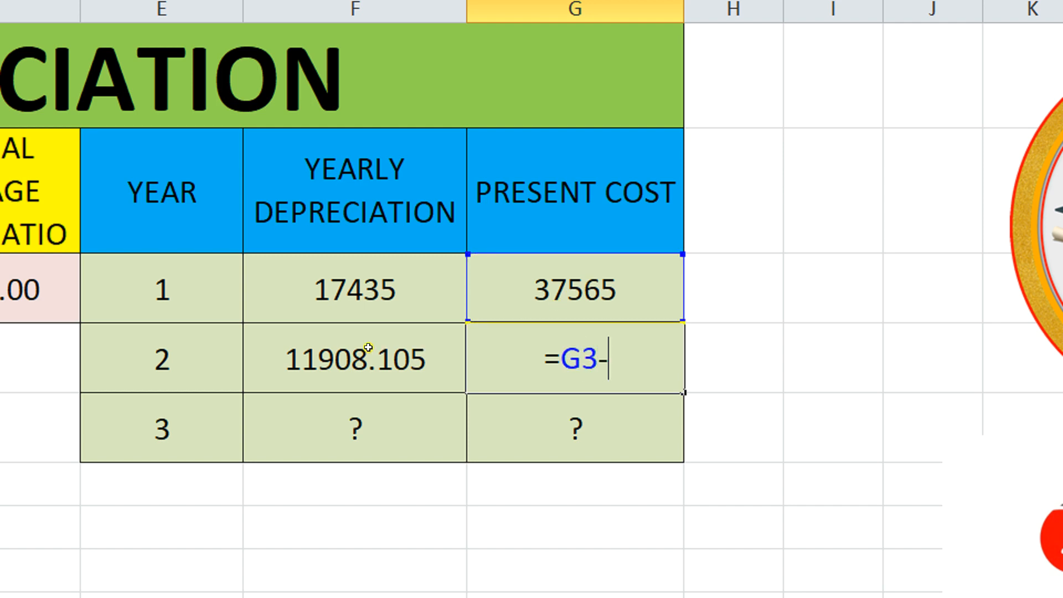
click(350, 362)
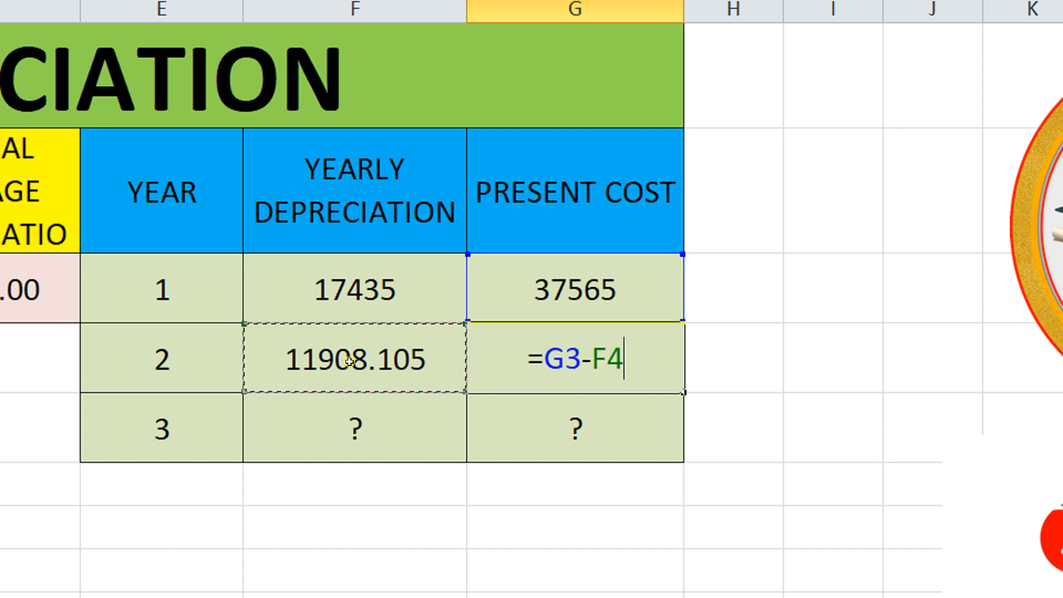
key(Return)
click(587, 370)
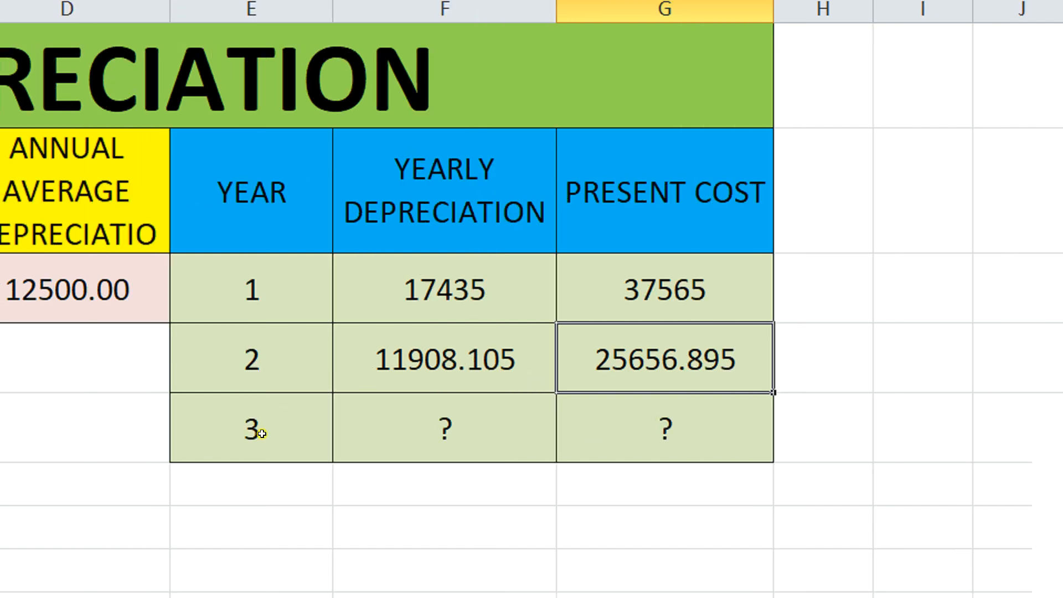
Start a DB function for the year 3 depreciation in F5, using A3 for Cost and B3 for Salvage
click(262, 432)
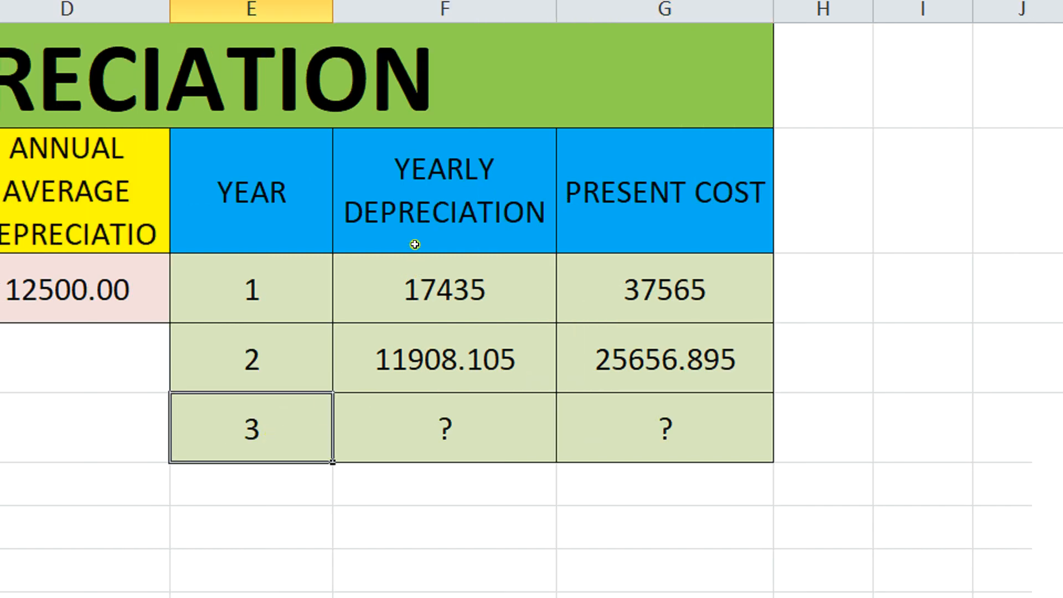
click(439, 432)
text(=)
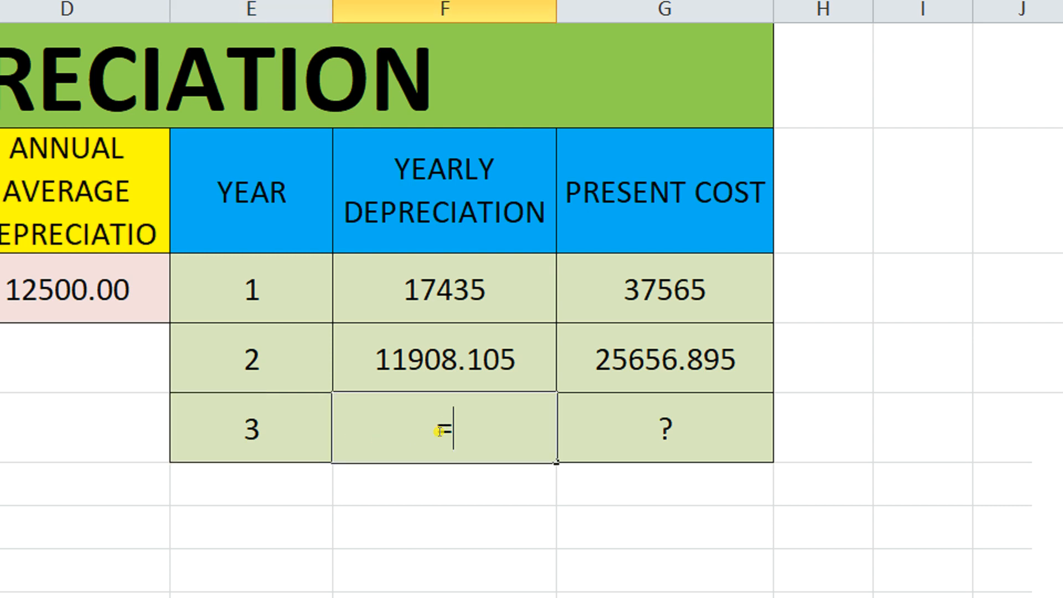
text(db)
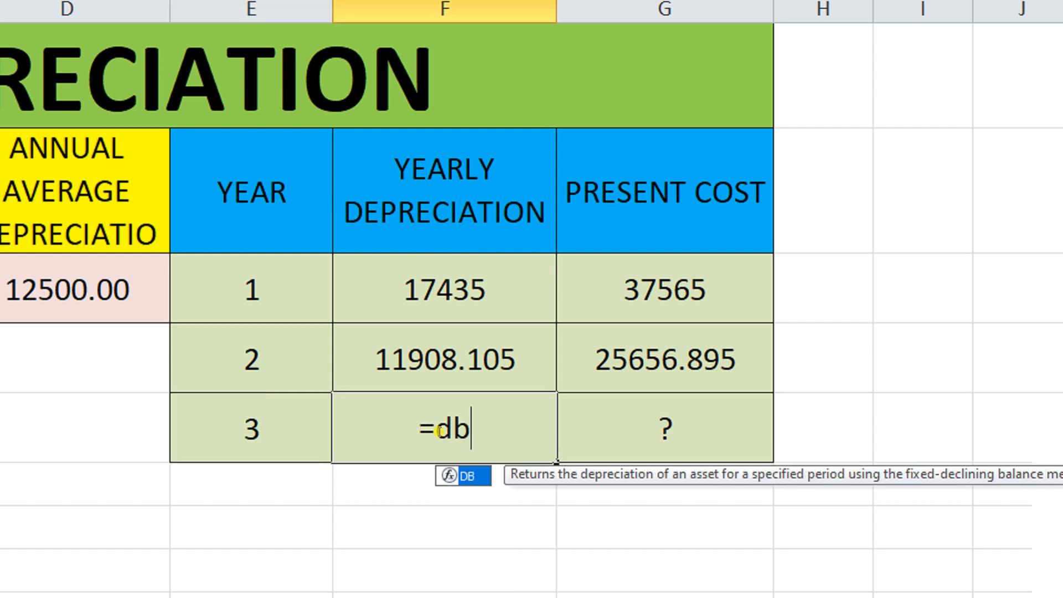
key(ctrl+a)
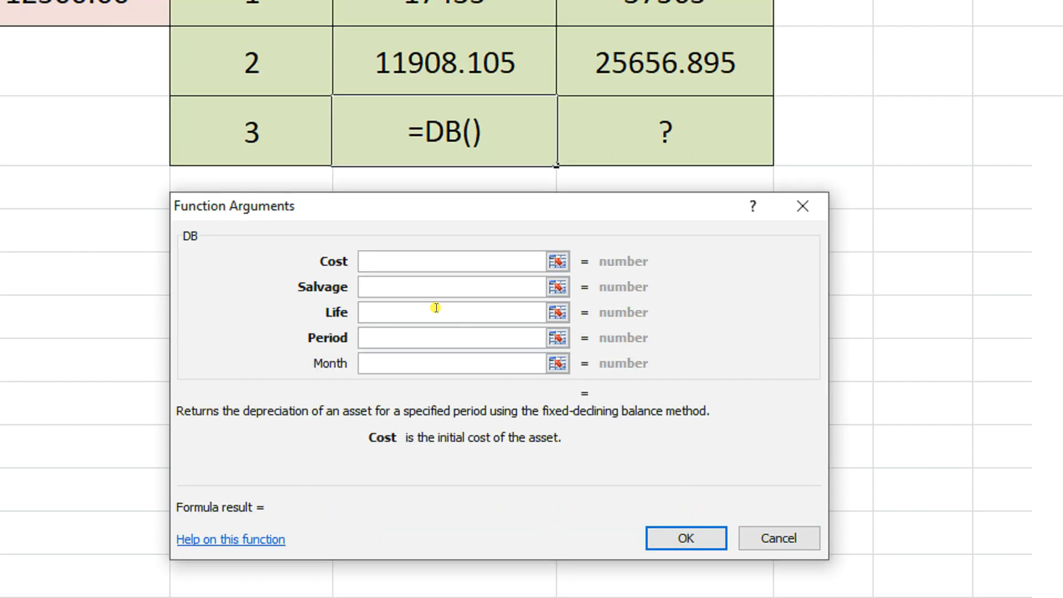
click(372, 254)
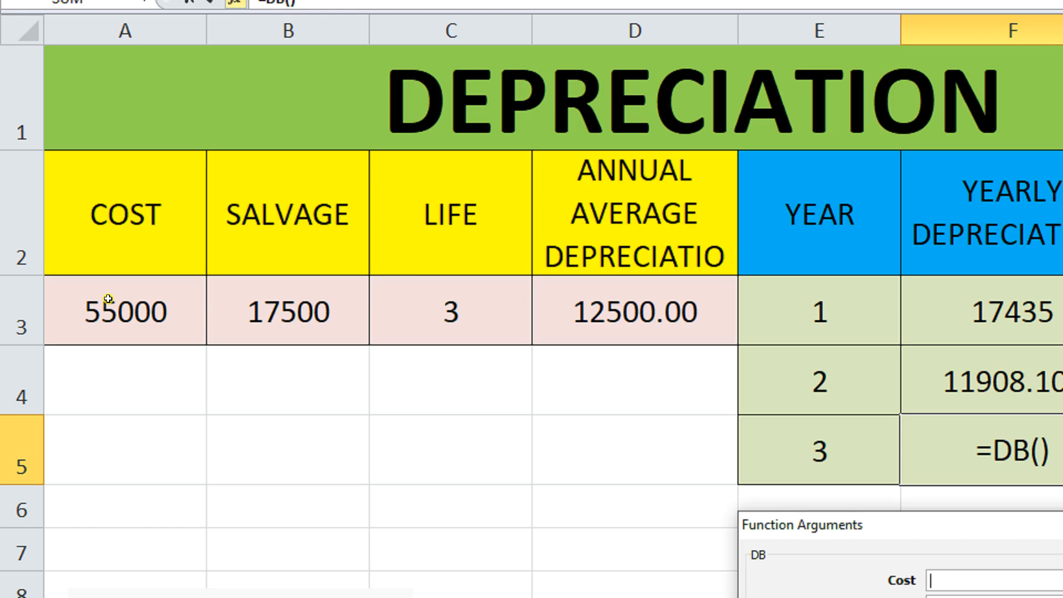
click(108, 299)
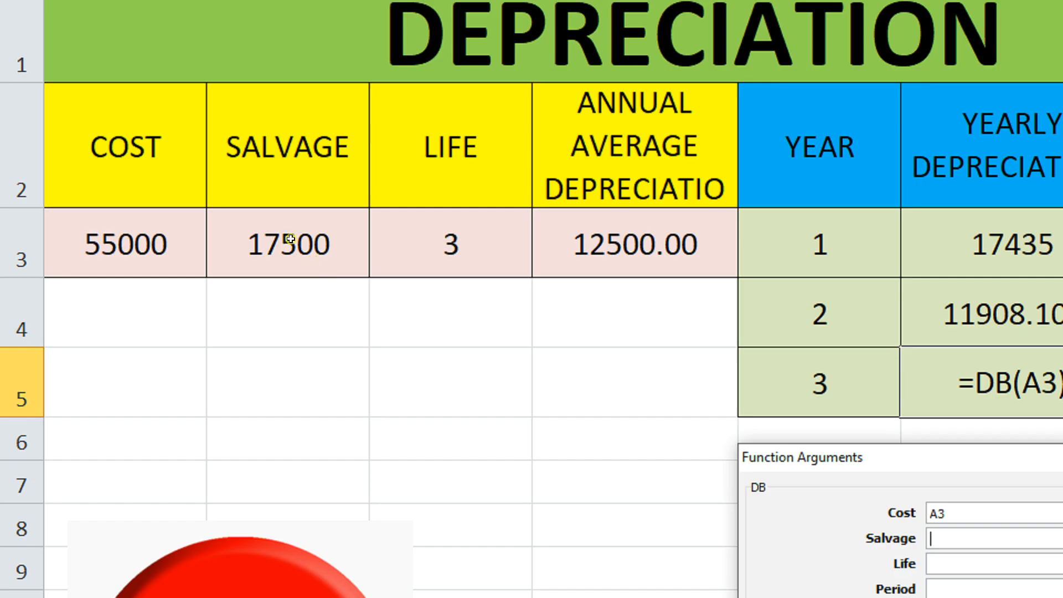
click(145, 237)
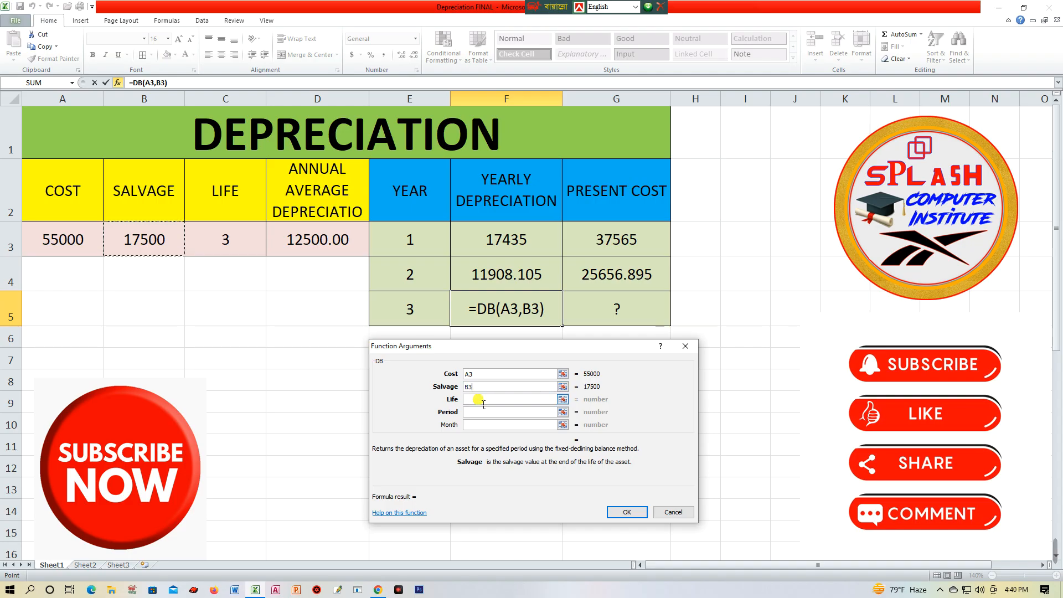
Set the remaining DB arguments for F5 to C3 for Life and E5 for Period, leaving Month empty
click(967, 572)
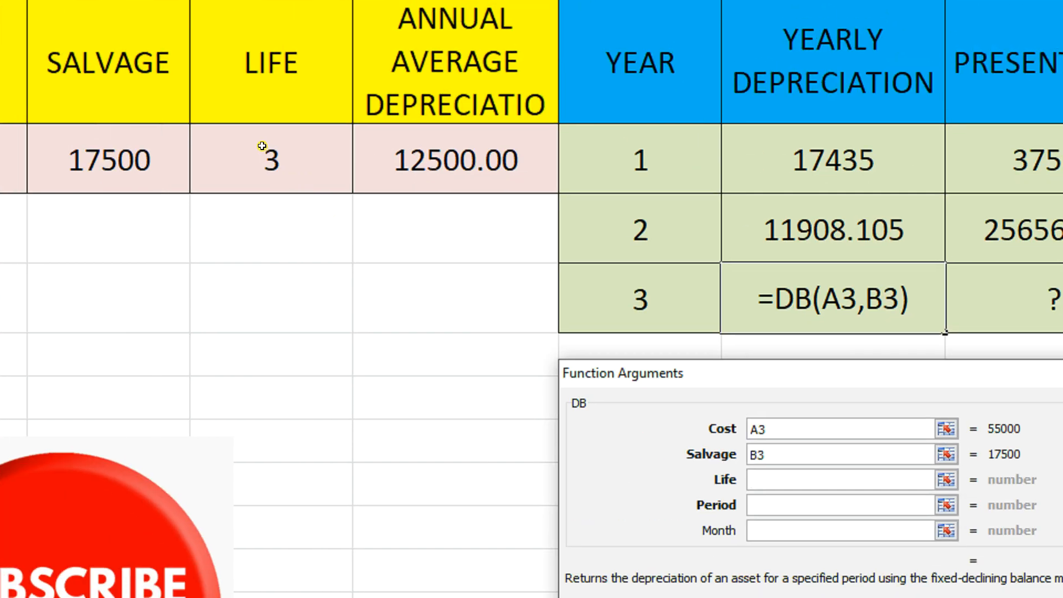
click(221, 233)
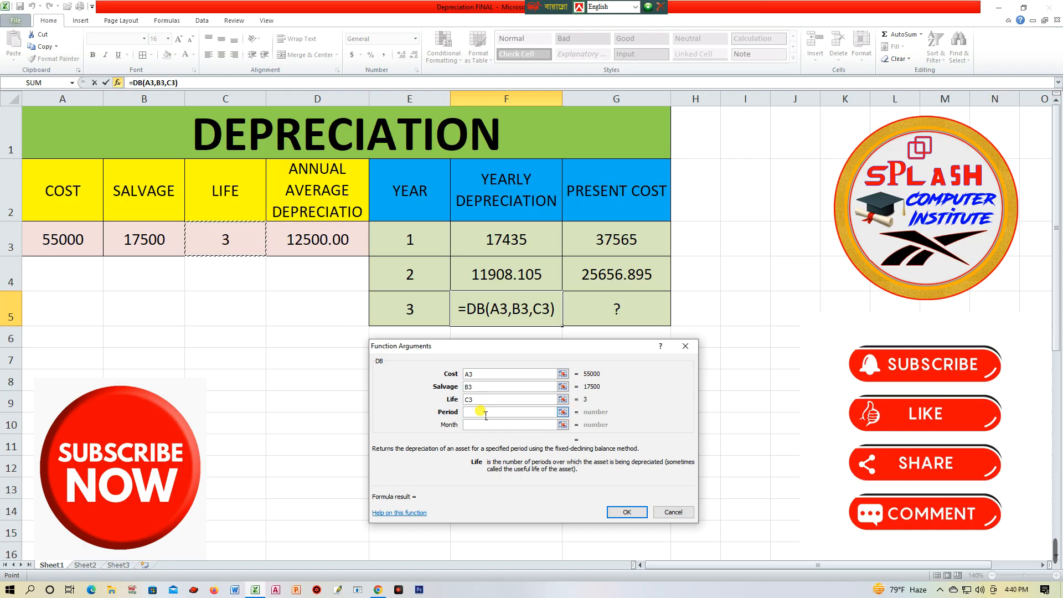
click(780, 504)
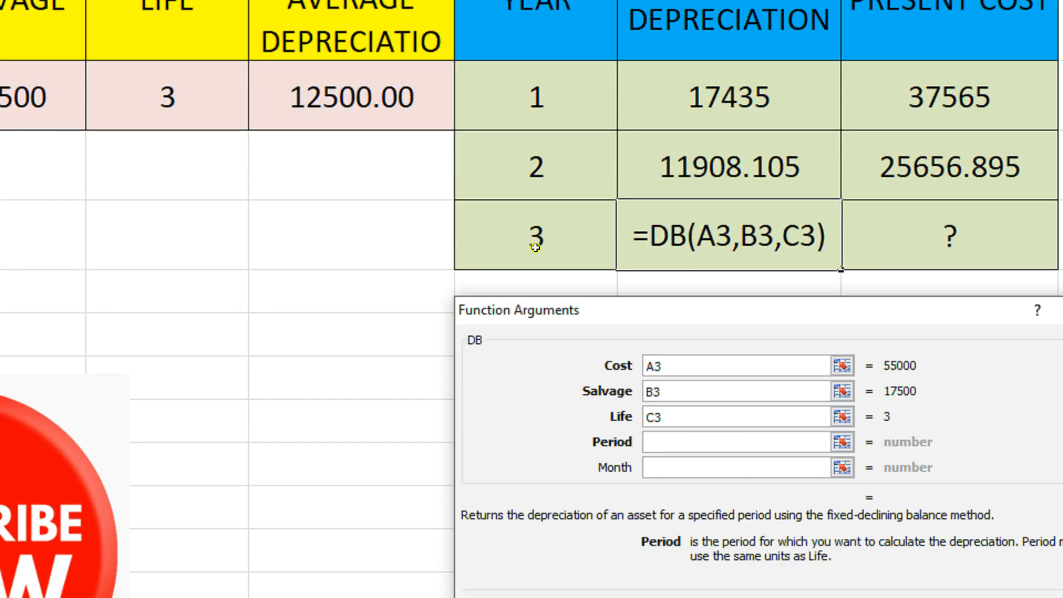
click(536, 248)
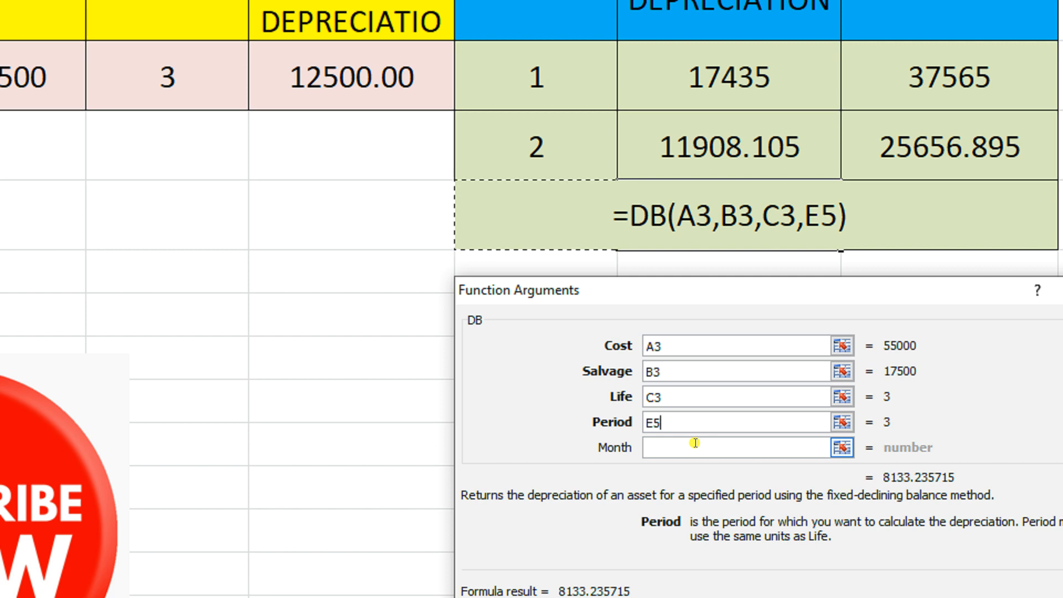
click(695, 444)
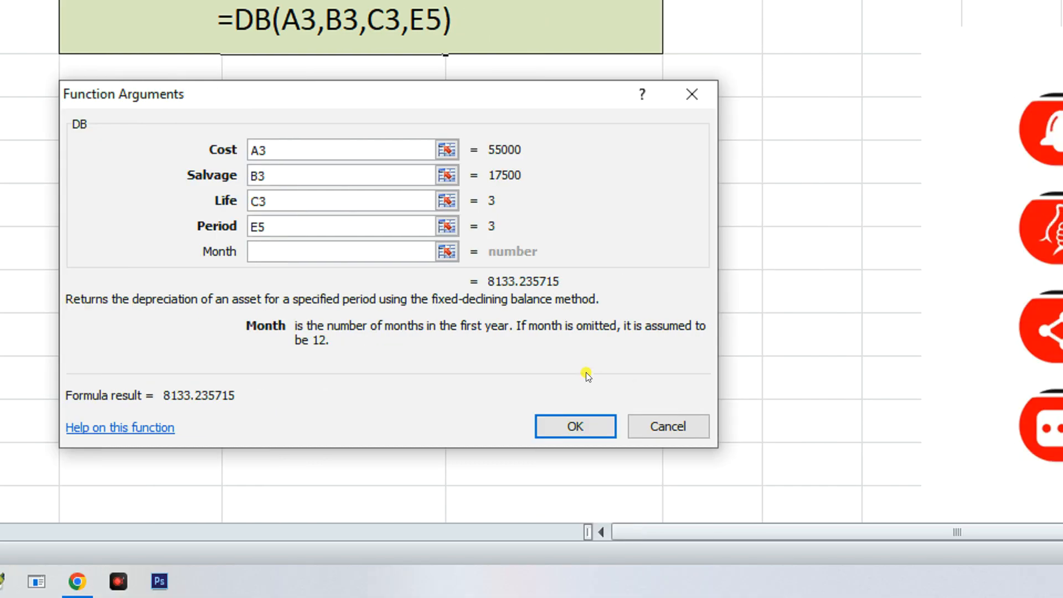